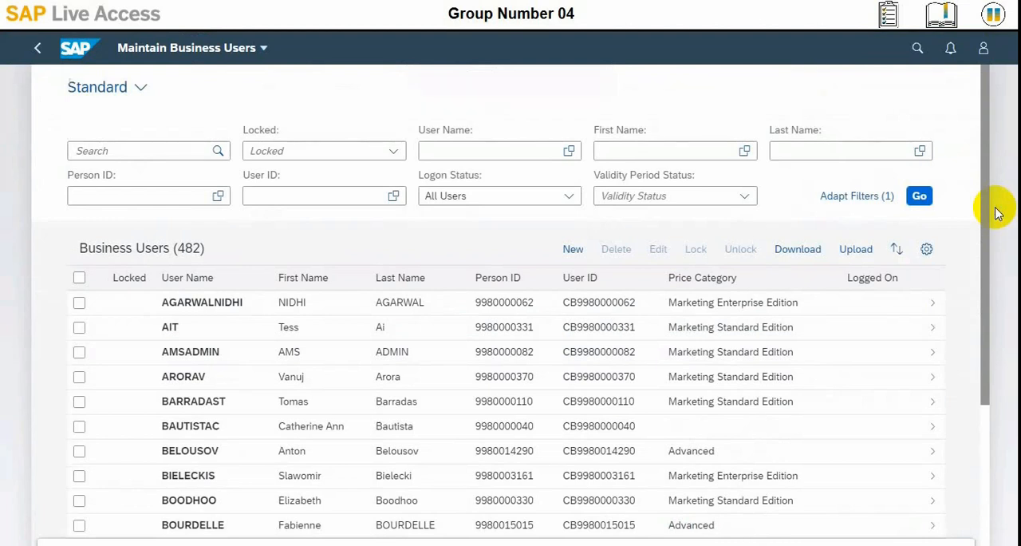
Step: Search the business users for s4c and open the details of user S4C-04
click(133, 151)
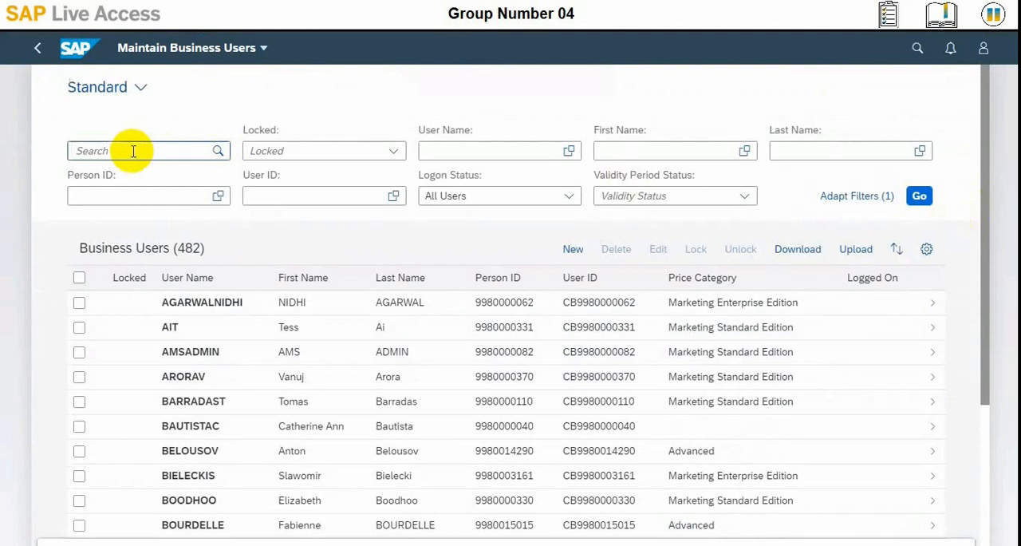
text(s4c)
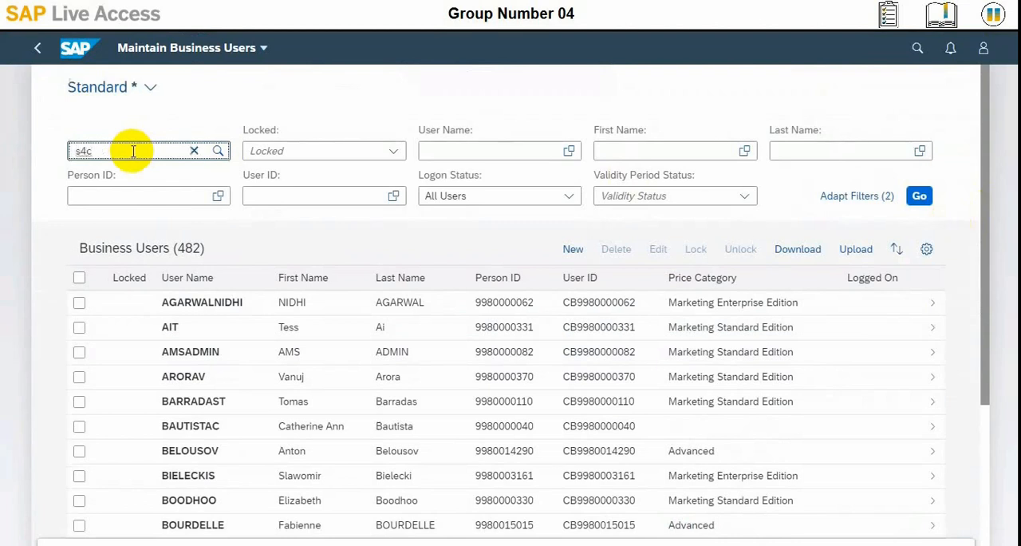
key(Return)
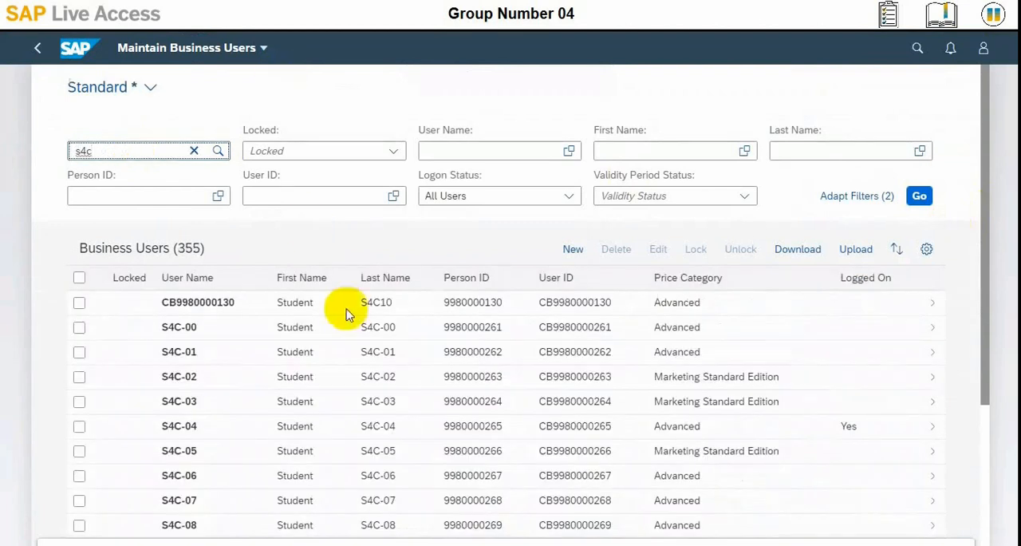
click(80, 427)
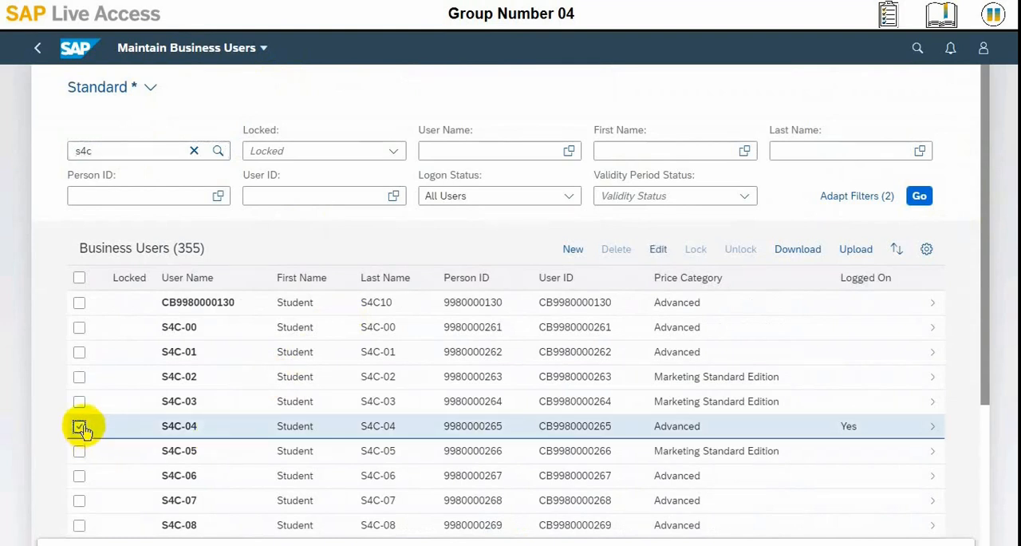
click(179, 426)
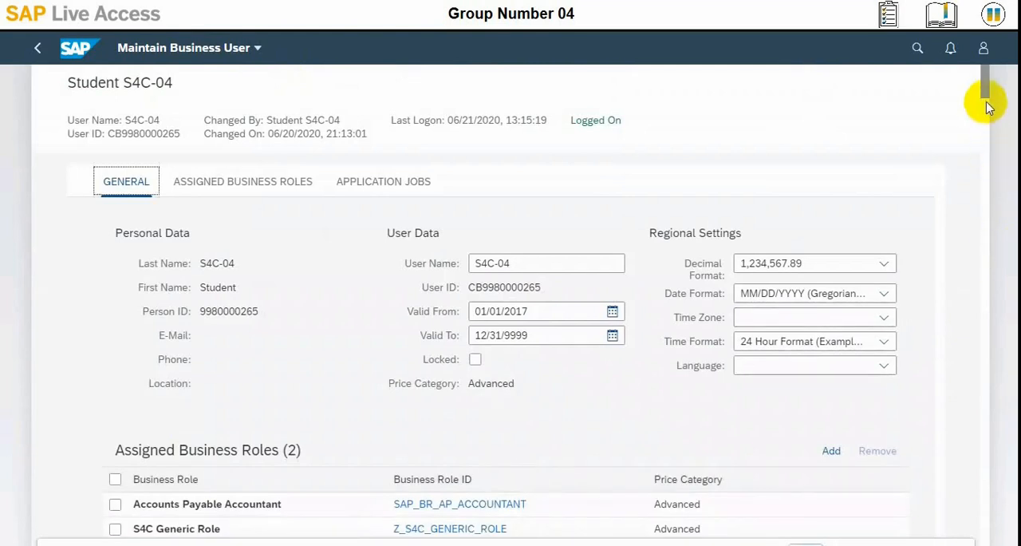
Step: Remove the Accounts Payable Accountant role from the user's assigned business roles
scroll(985, 96, down, 10)
drag(985, 96, 984, 69)
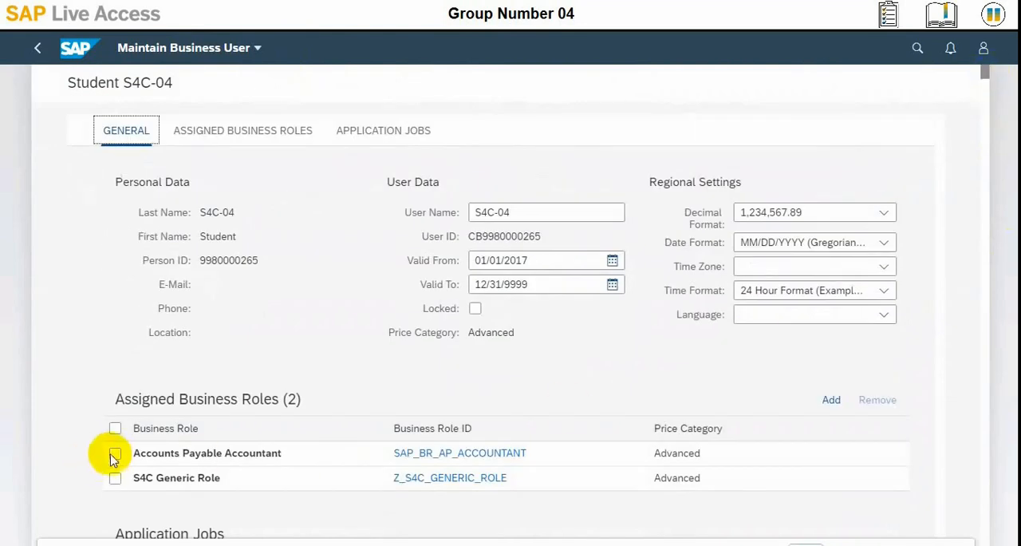
click(115, 454)
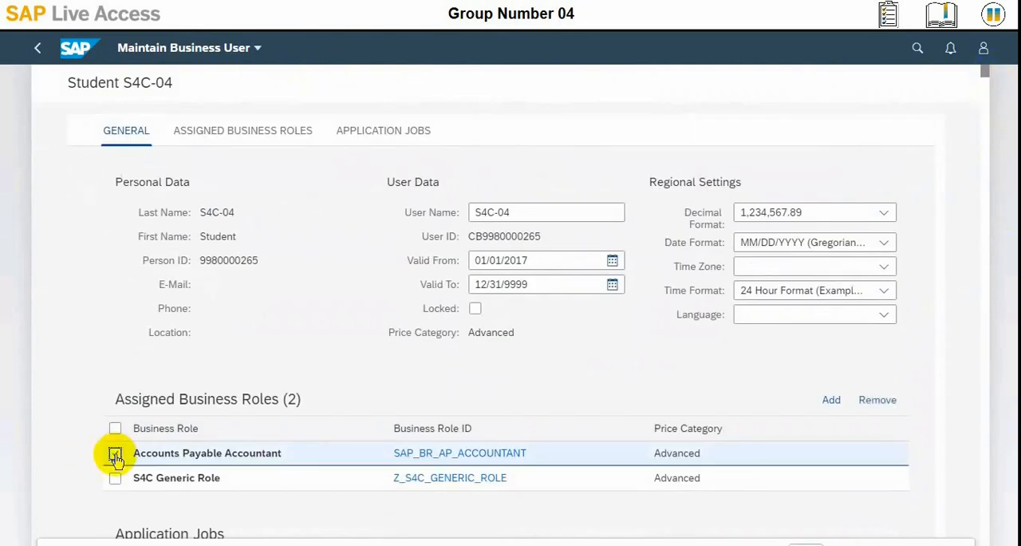
click(875, 402)
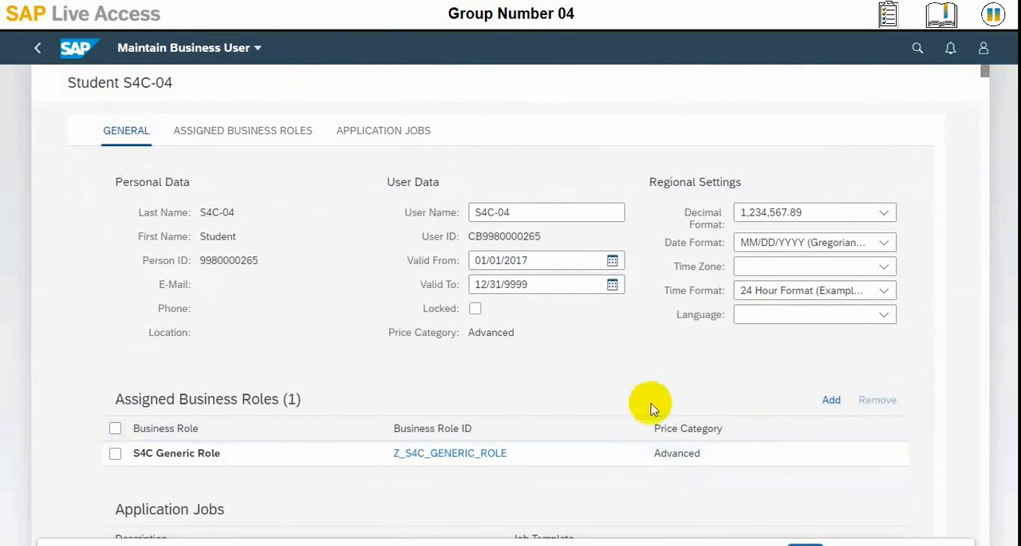
Step: Find ar_accountant among the business roles, assign Accounts Receivable Accountant (SAP_BR_AR_ACCOUNTANT) to the user, and save the changes
click(833, 402)
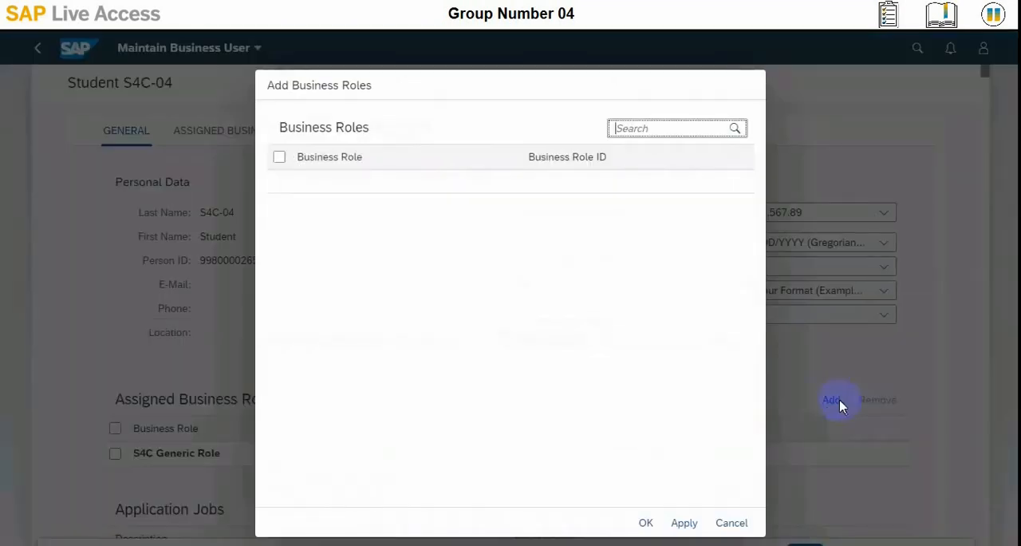
click(630, 126)
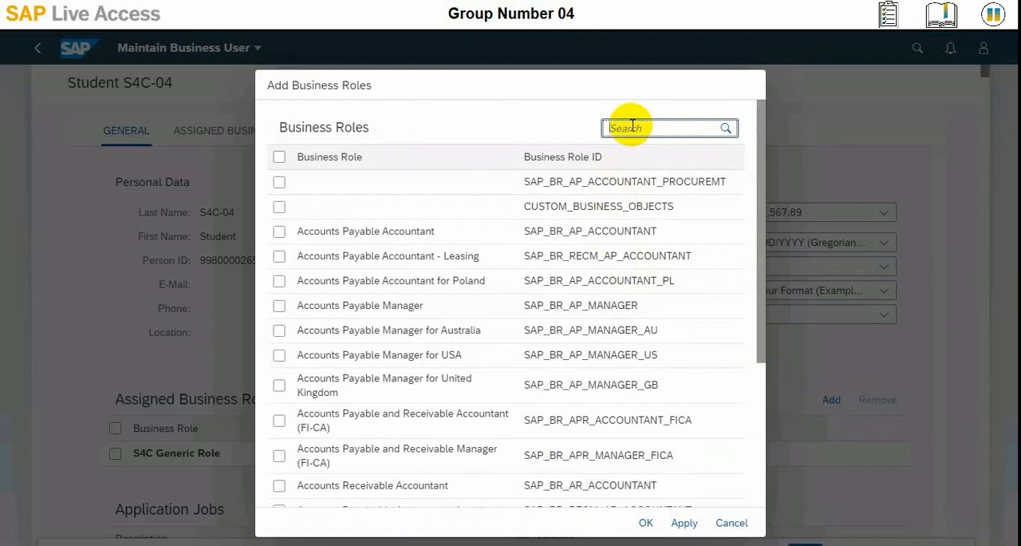
text(ar_accountant)
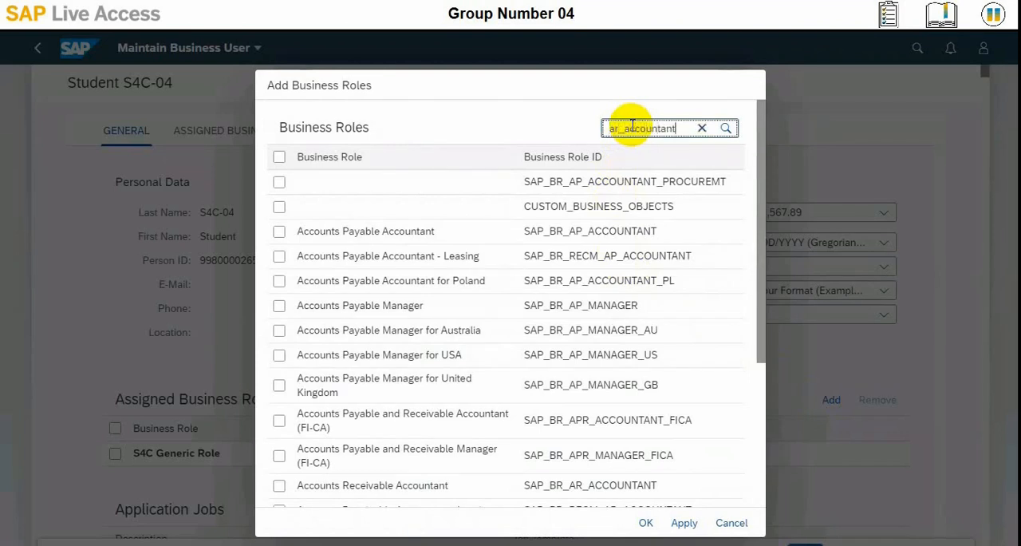
key(Return)
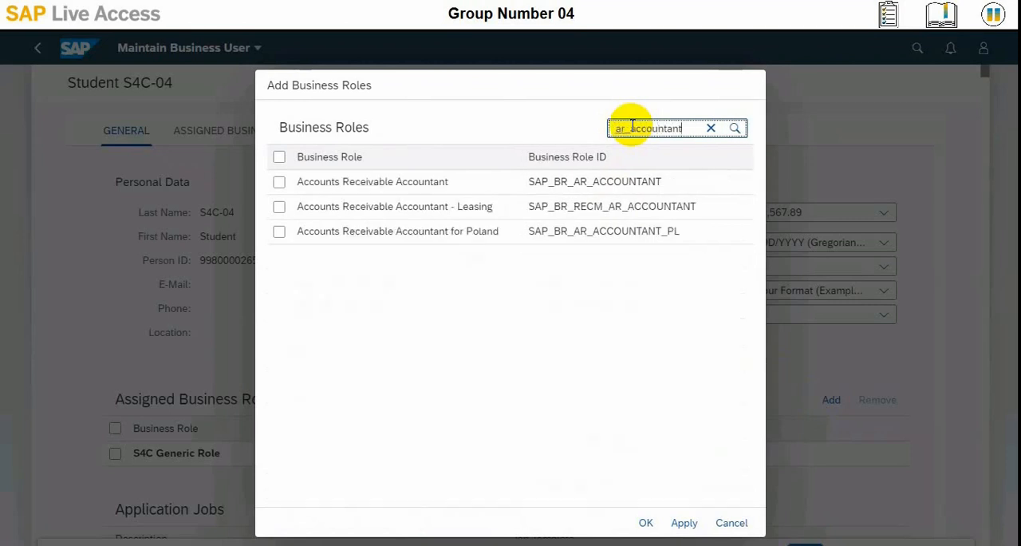
click(279, 182)
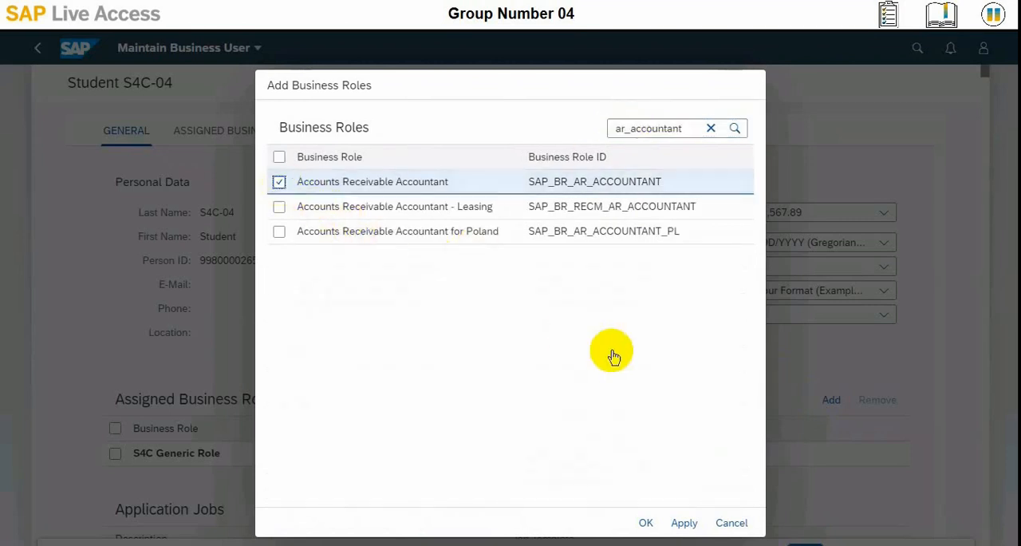
click(646, 522)
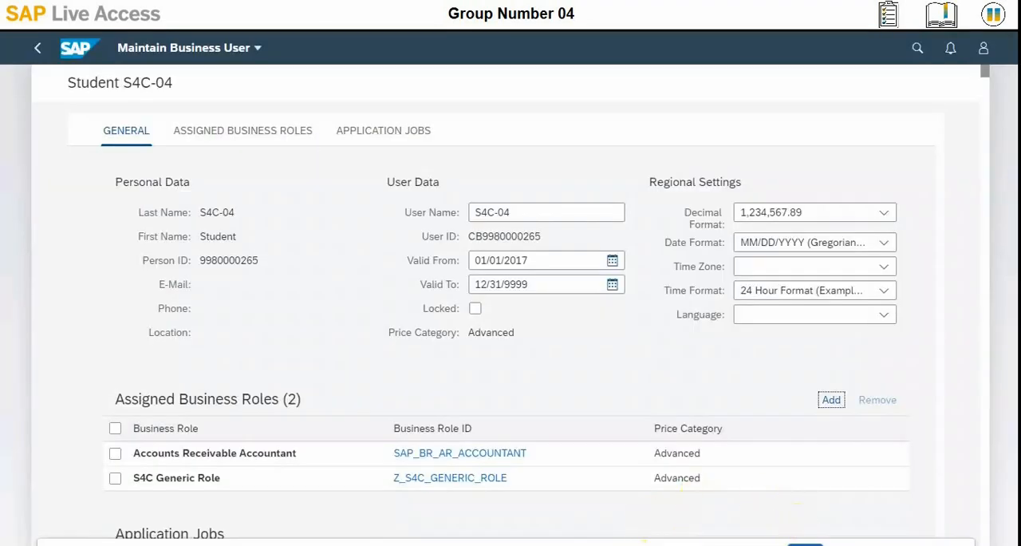
click(805, 544)
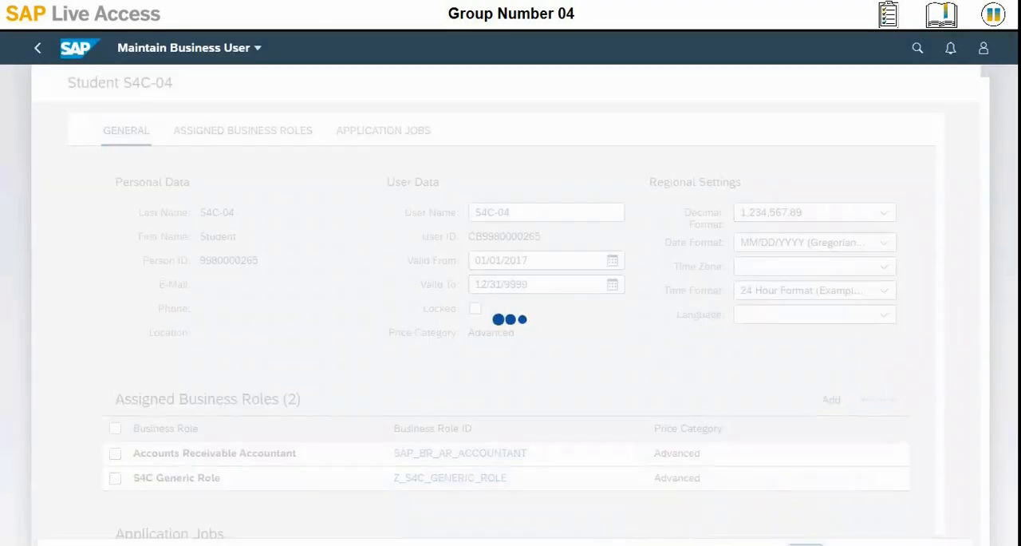
Step: Sign out of the current session and confirm the sign-out
click(983, 61)
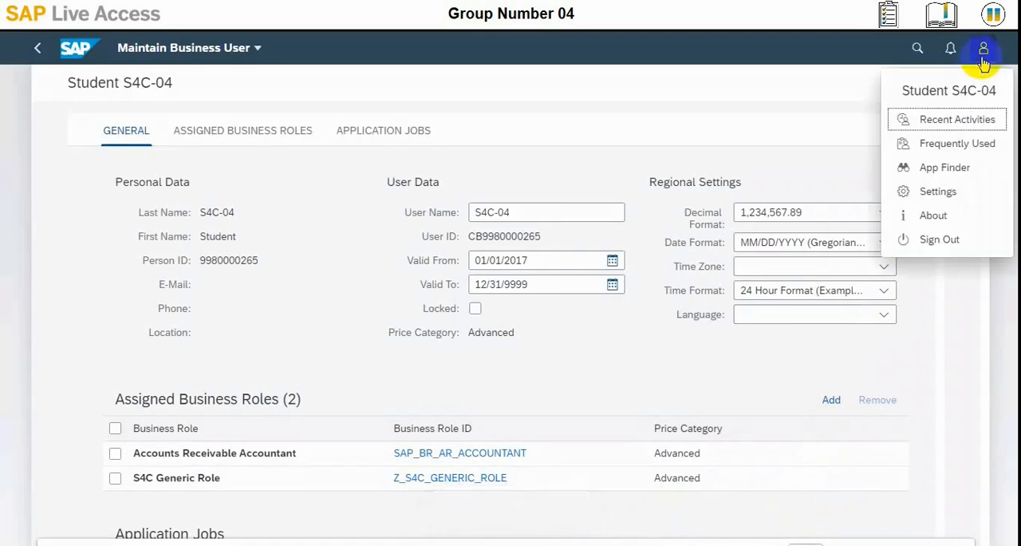
click(955, 246)
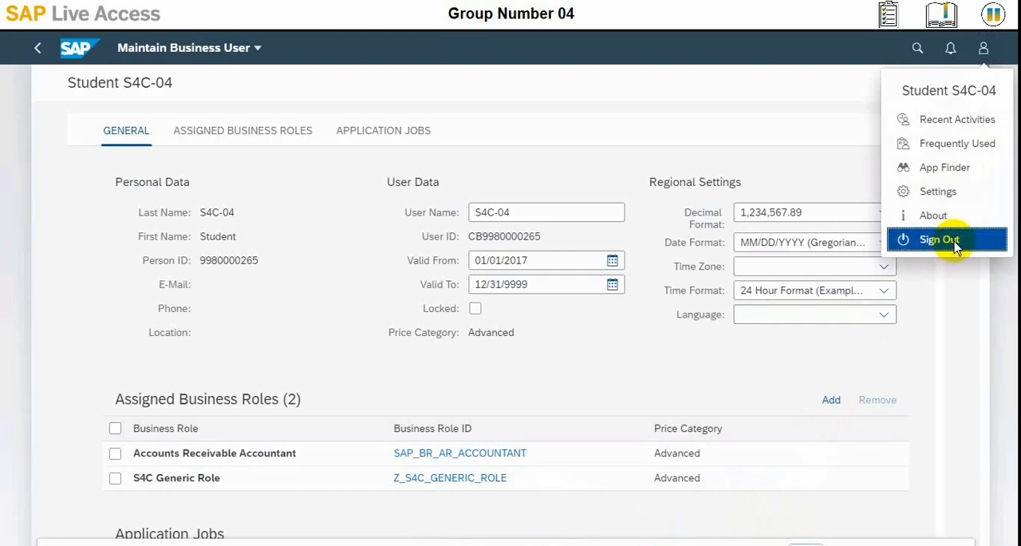
click(556, 338)
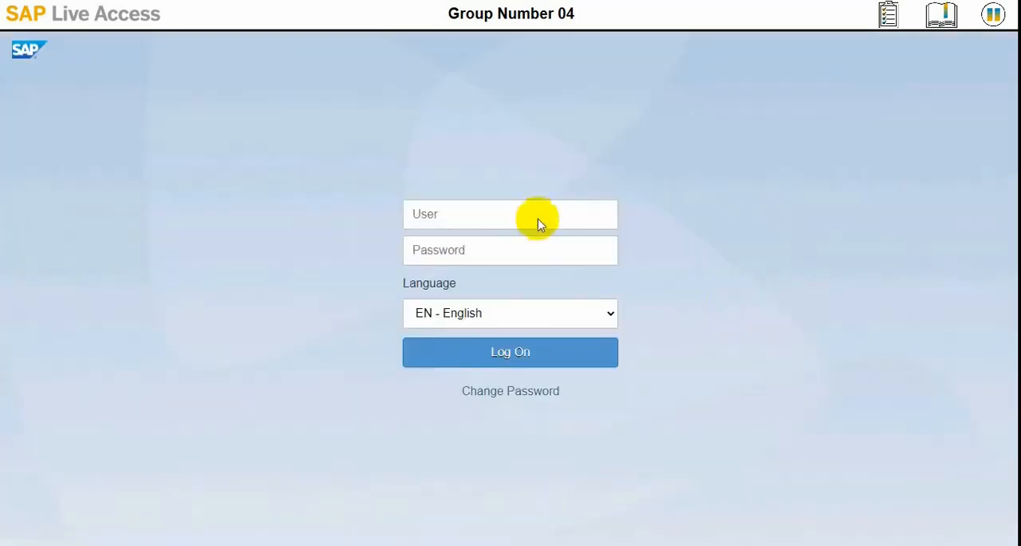
Step: Try to log on as s4c-04 with the account password
click(539, 215)
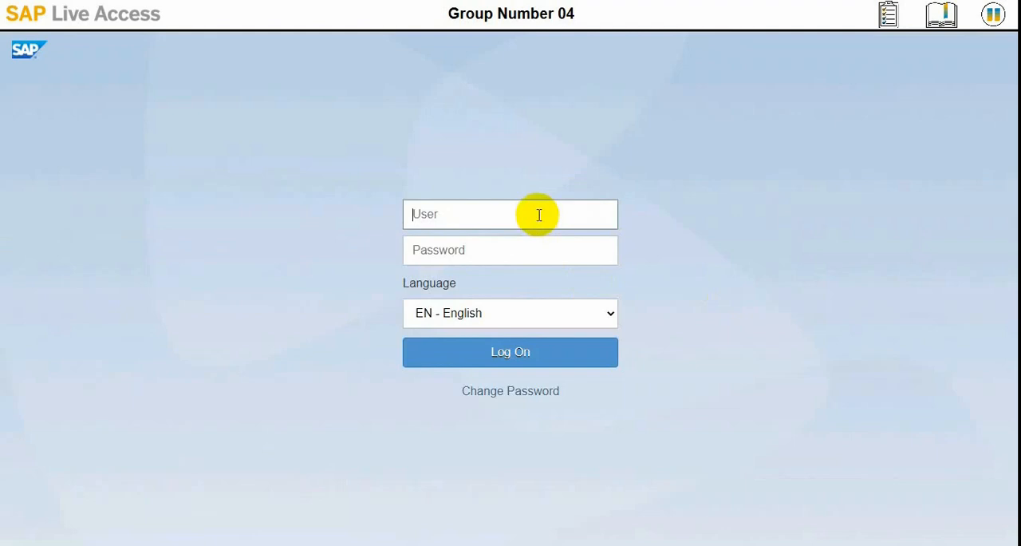
text(s4c-04-c-04)
key(Tab)
text(••••)
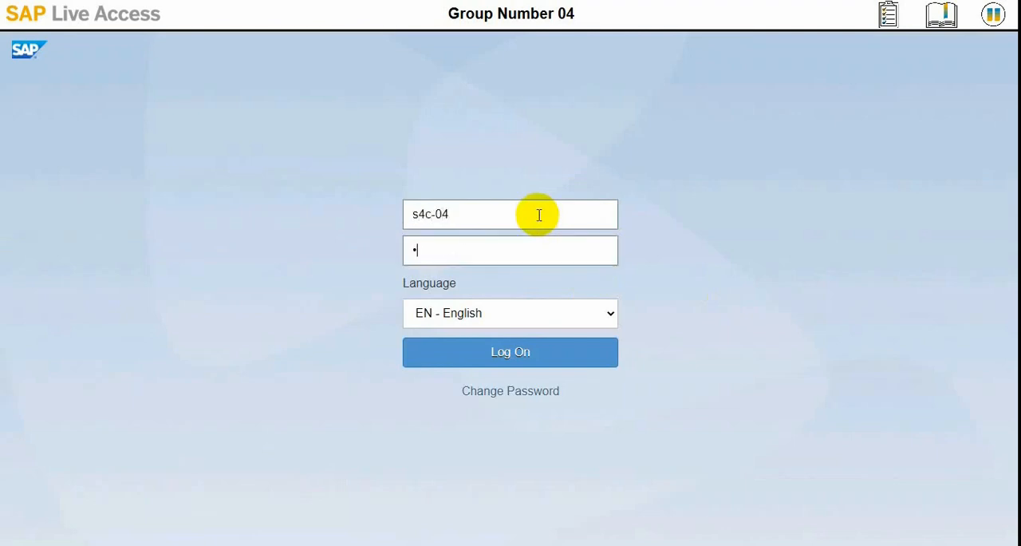
text(••••)
key(Return)
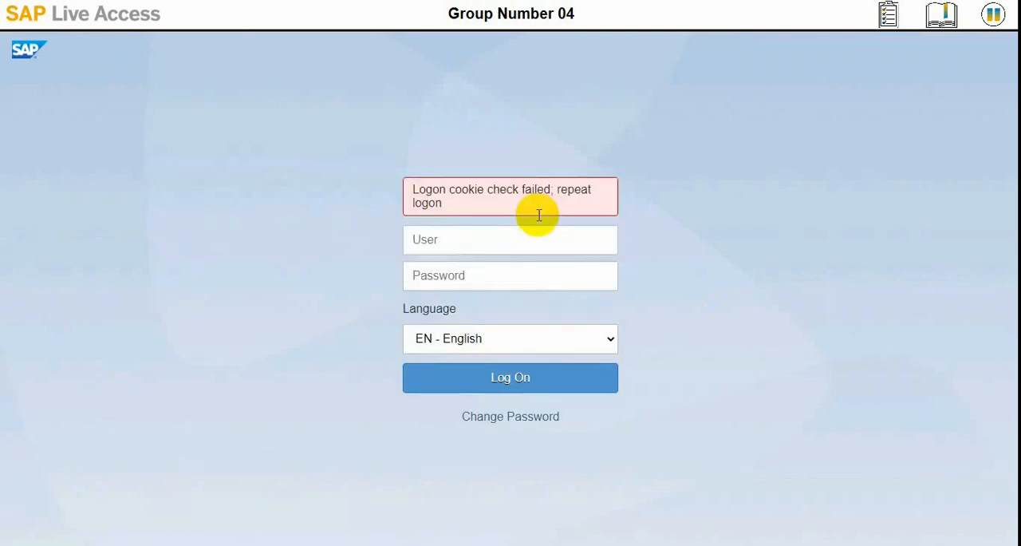
Step: Repeat the logon with user s4c-04 and the account password
click(533, 238)
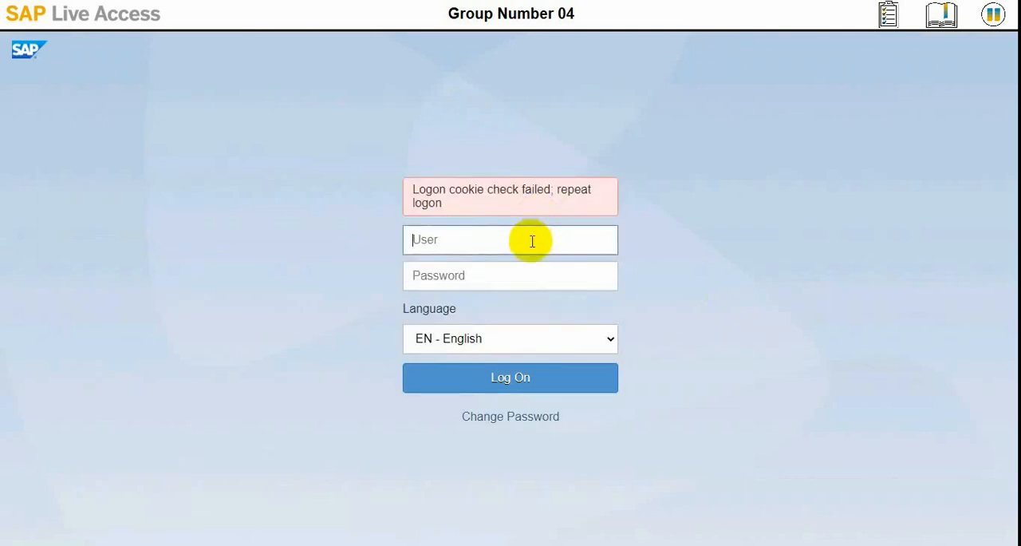
text(s4c-04)
key(Tab)
text(••)
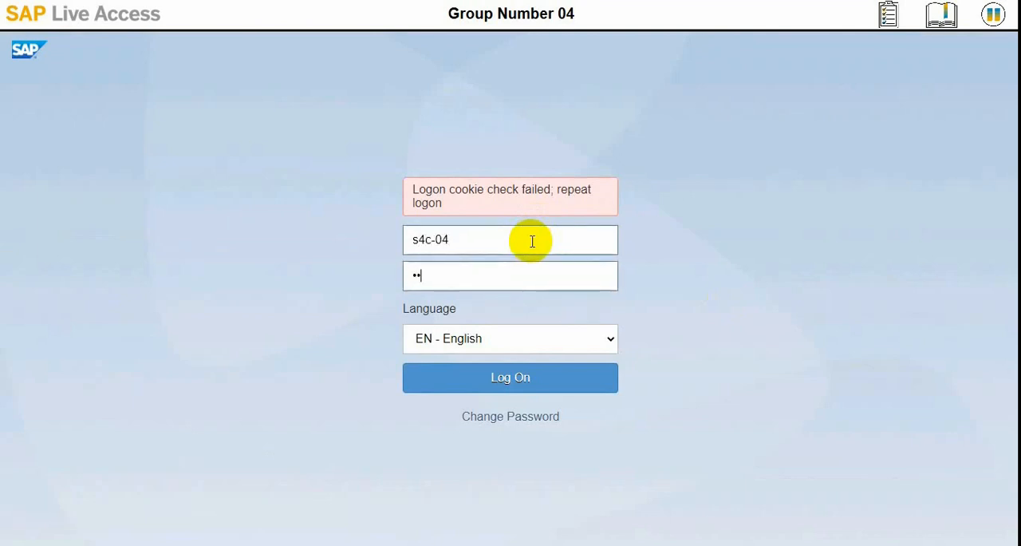
text(••••••)
key(Return)
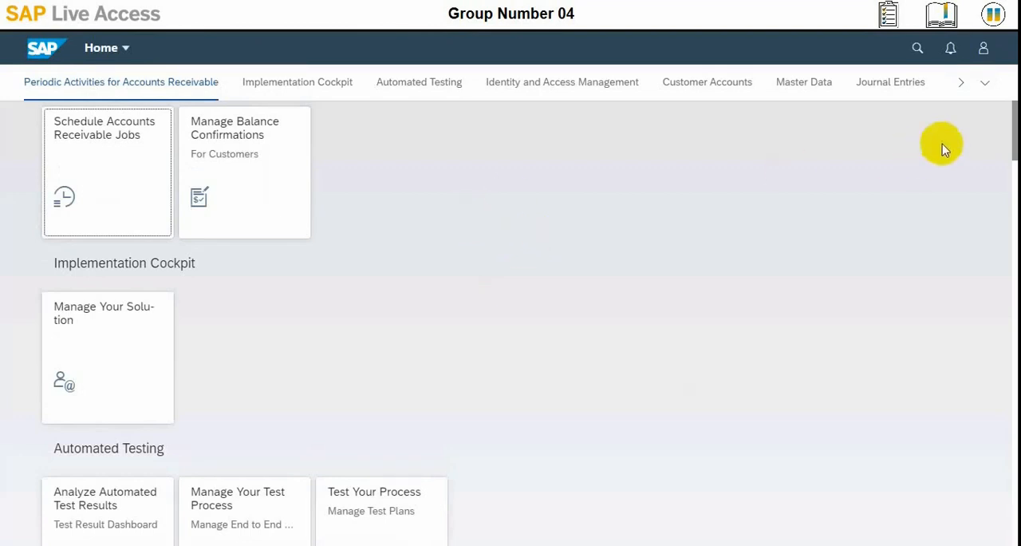
Step: Start Create Outgoing Invoices from the Journal Entries apps, using company code 1010
click(881, 95)
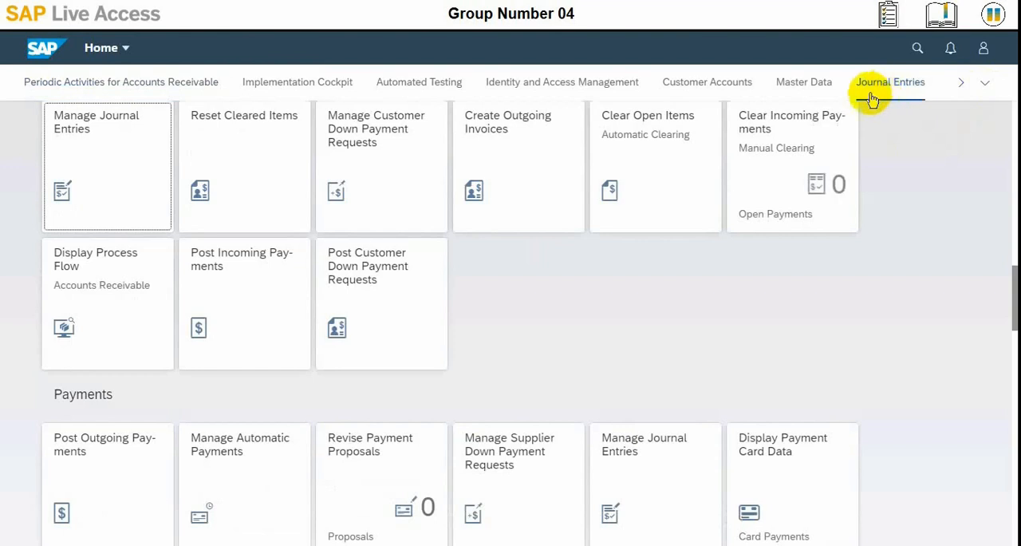
click(514, 157)
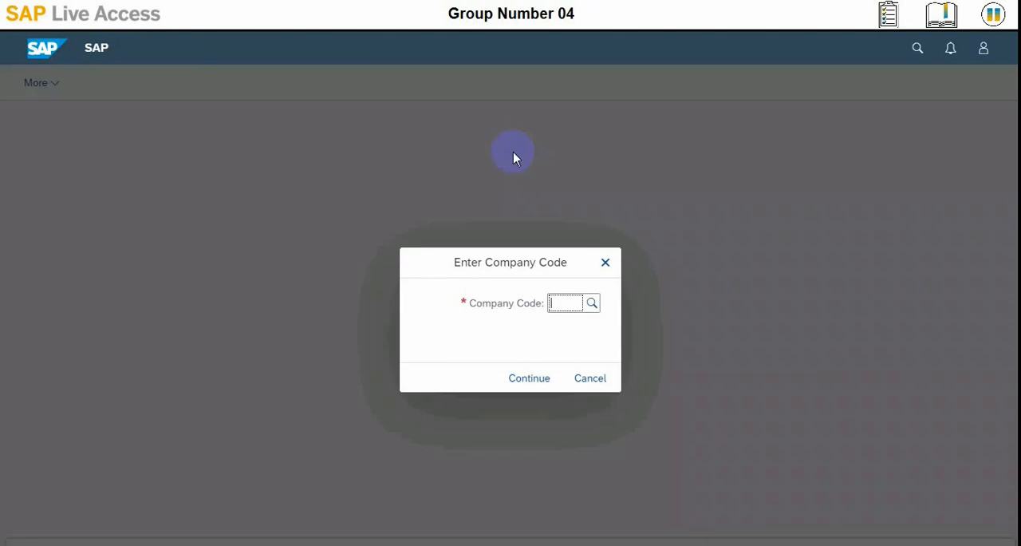
click(582, 303)
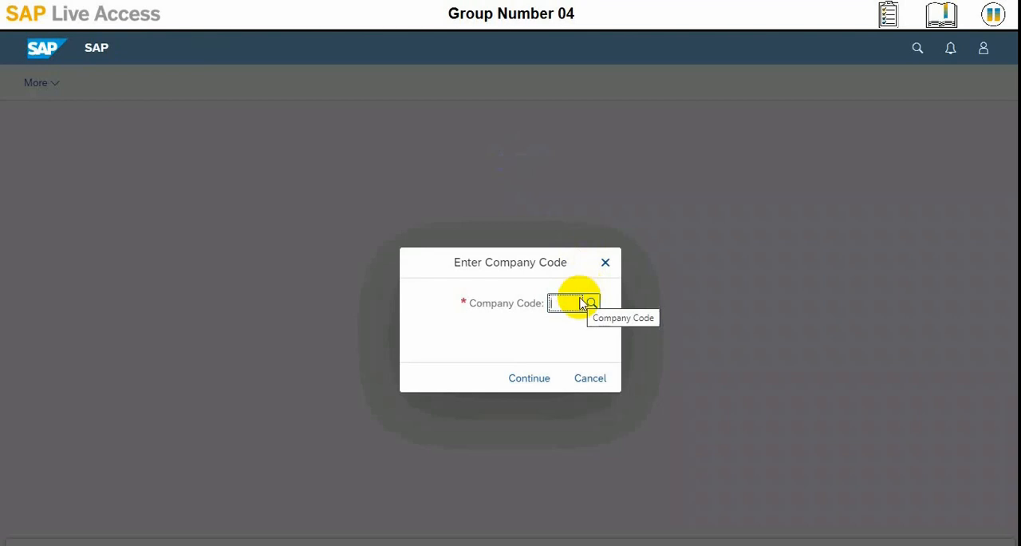
click(589, 303)
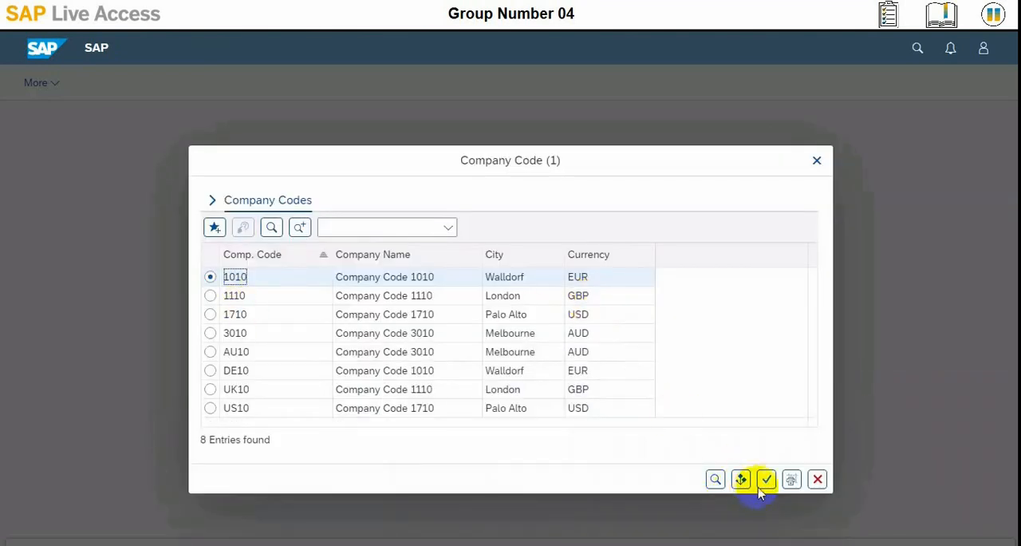
click(764, 481)
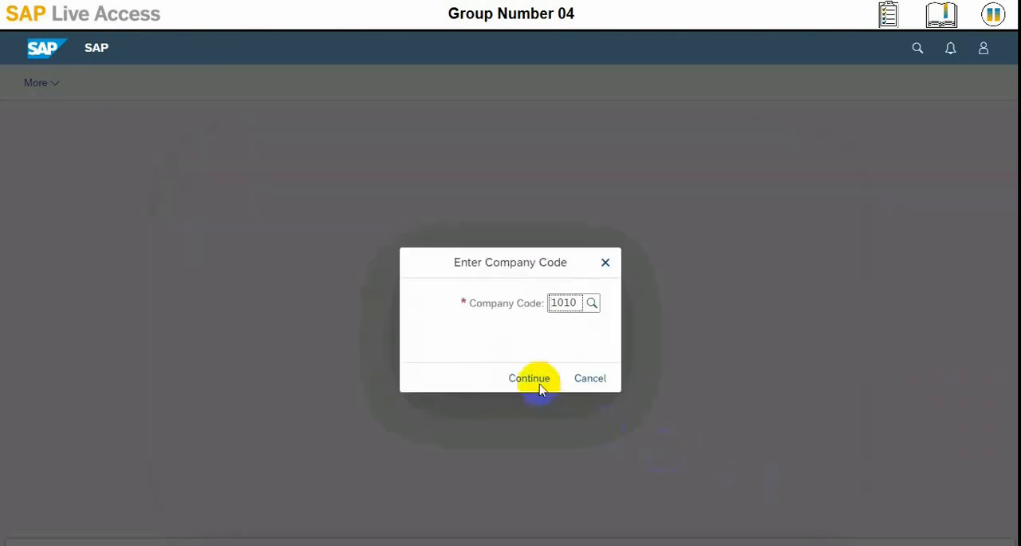
click(529, 378)
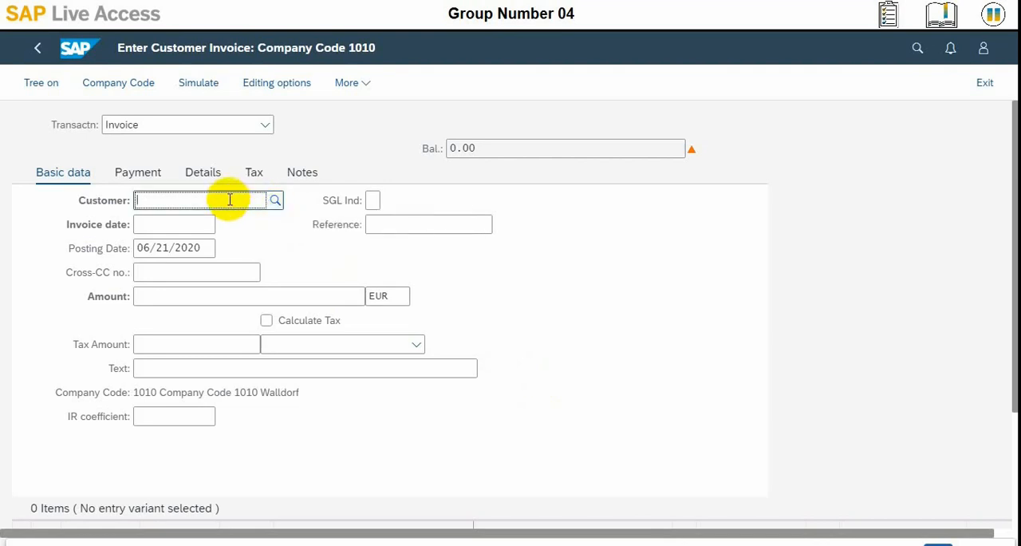
Step: Enter the customer number of domestic customer KUNDE1 and select its matching entry for the invoice
text(101)
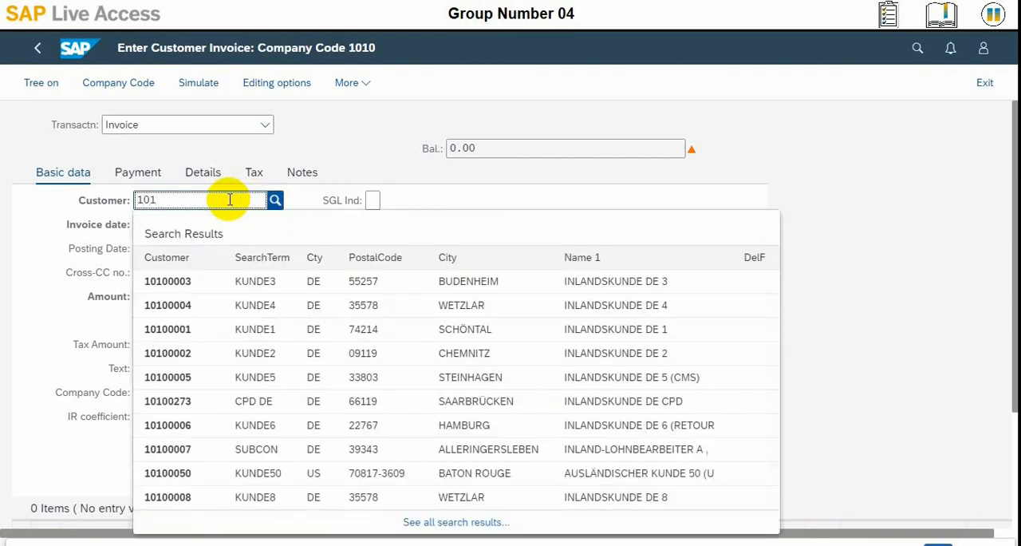
text(000)
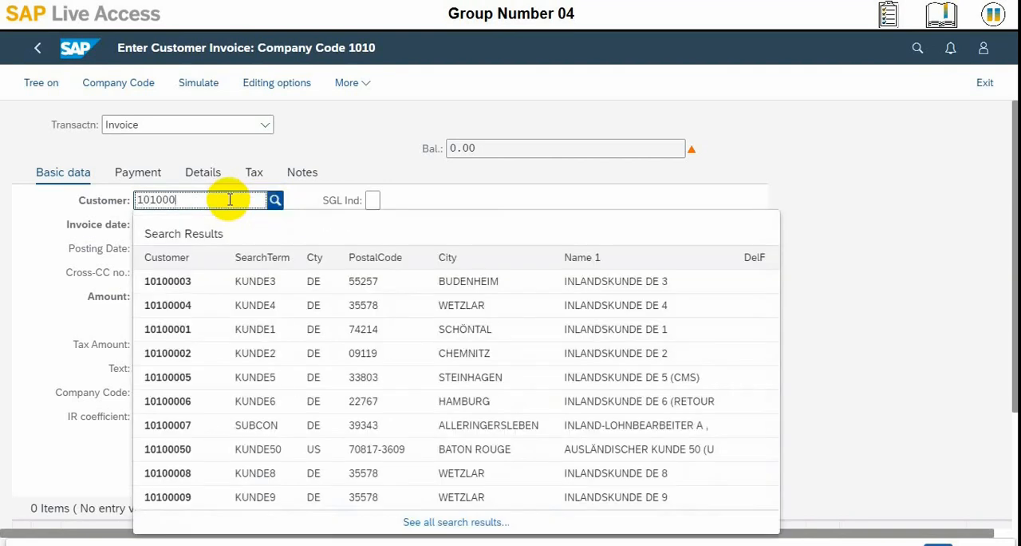
text(0)
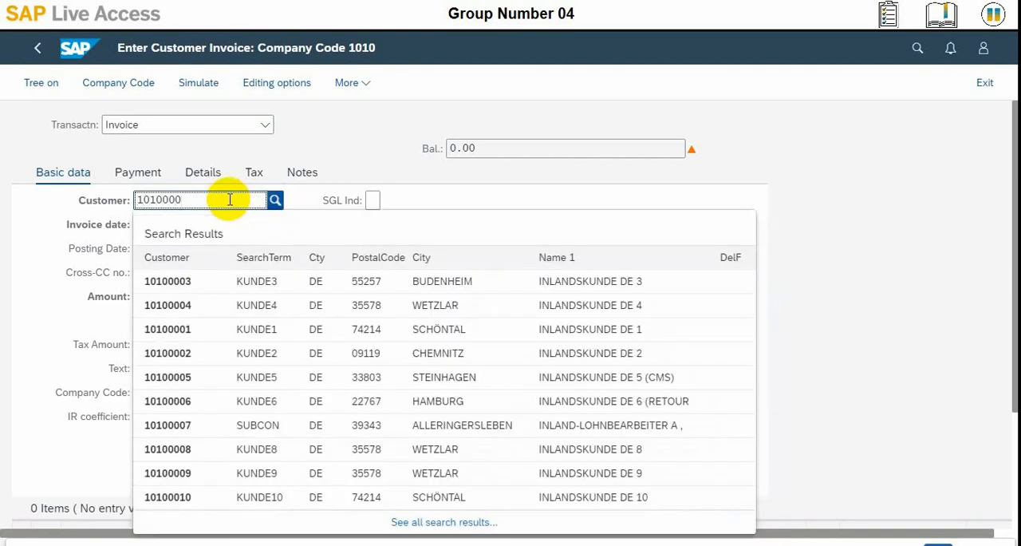
text(1)
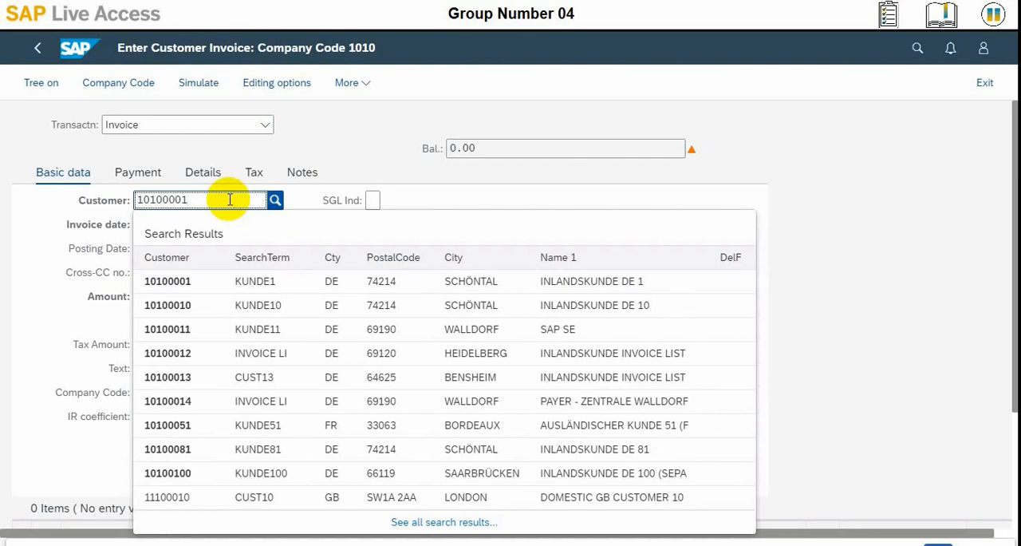
click(209, 276)
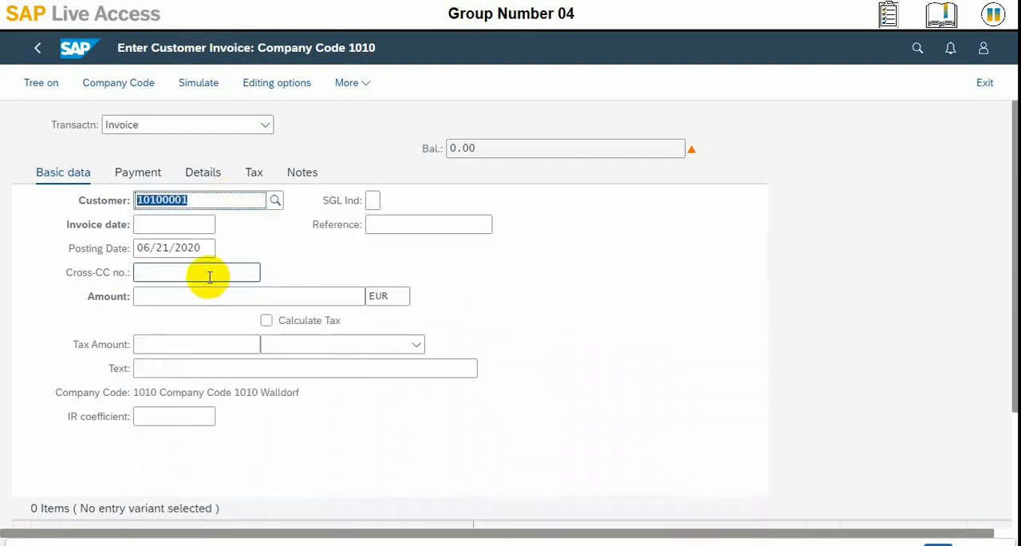
Step: Set the invoice date to 06/21/2020 using the calendar
click(188, 227)
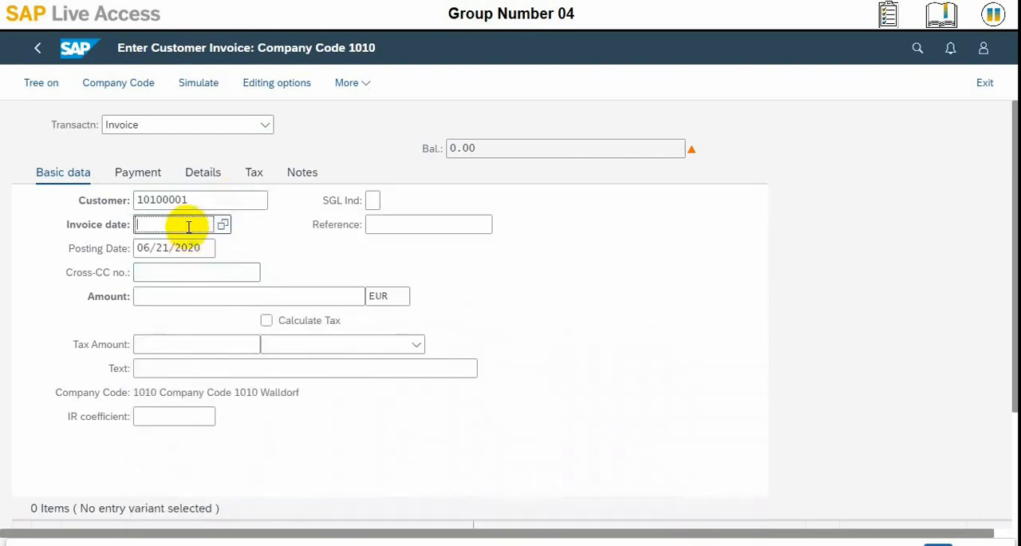
click(222, 227)
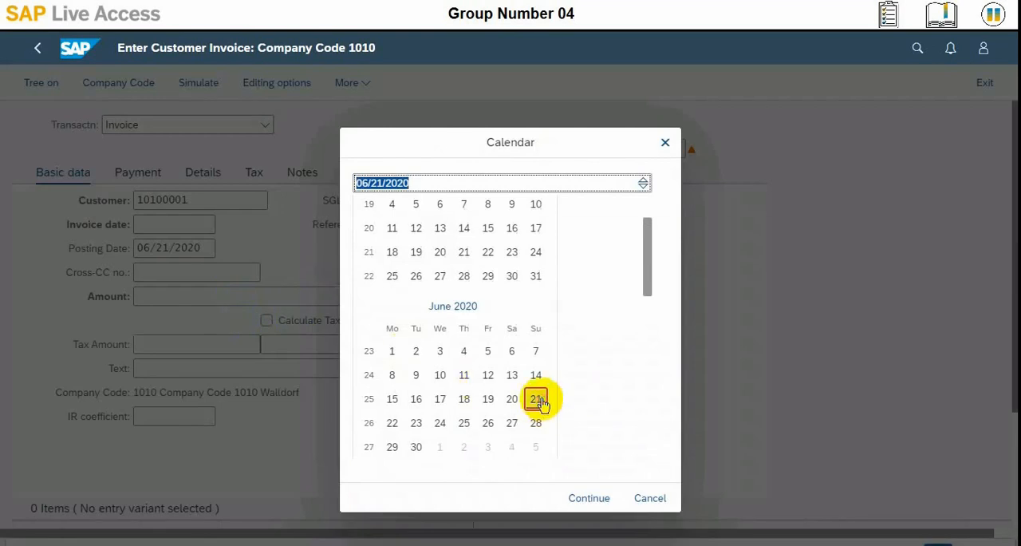
double_click(536, 399)
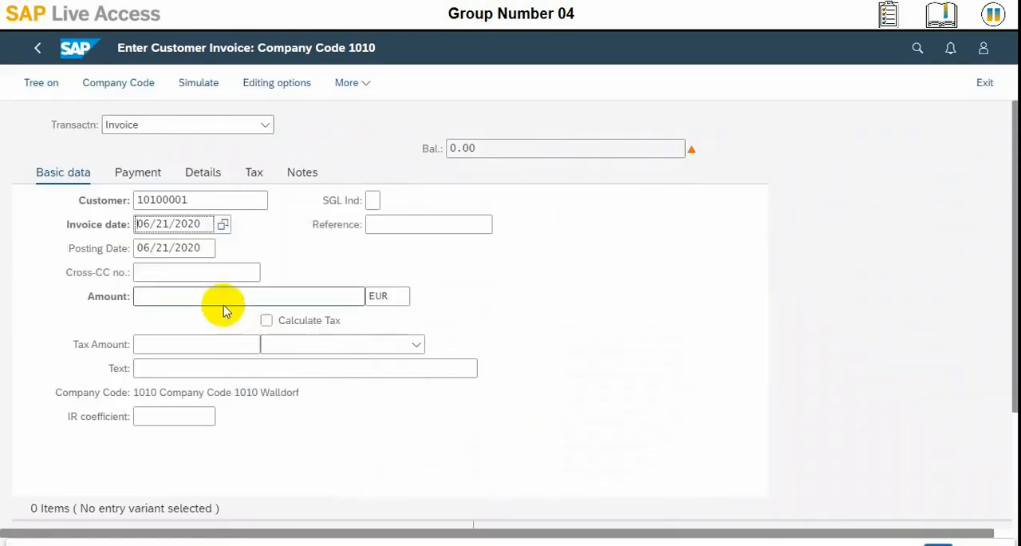
Step: Enter S4C-04 as the invoice reference and 10004 EUR as the invoice amount
click(392, 226)
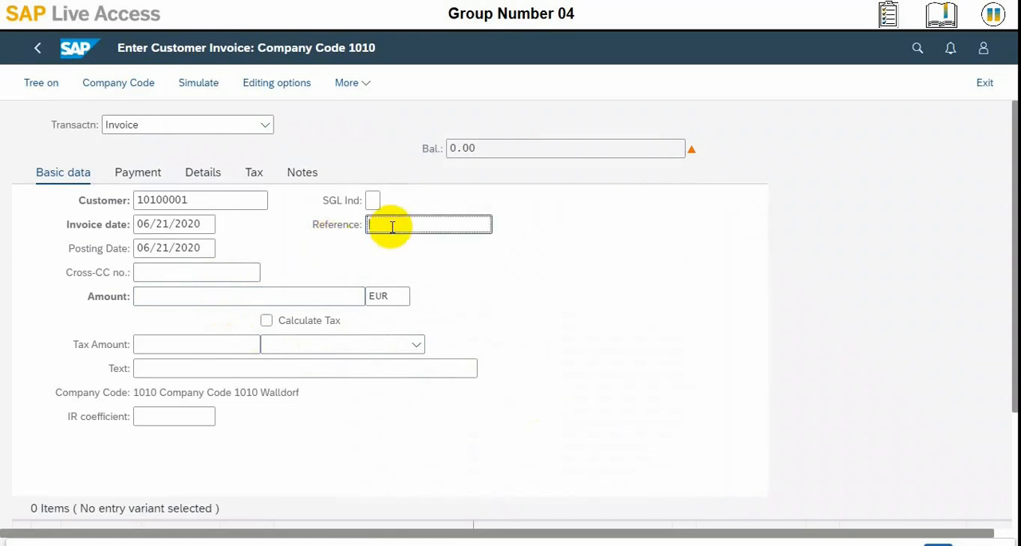
text(s)
text(S)
key(BackSpace)
key(BackSpace)
text(S4C-04)
click(177, 292)
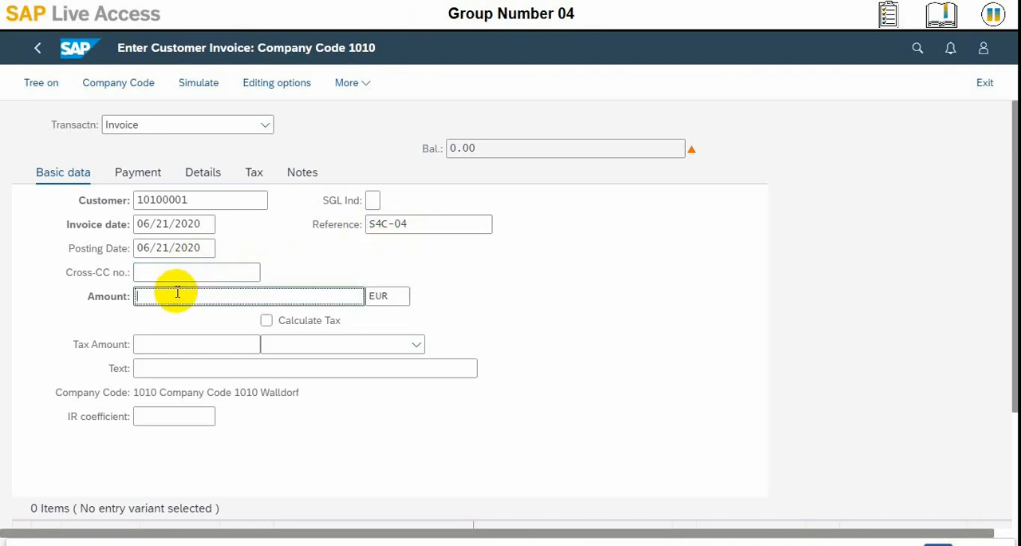
text(10004)
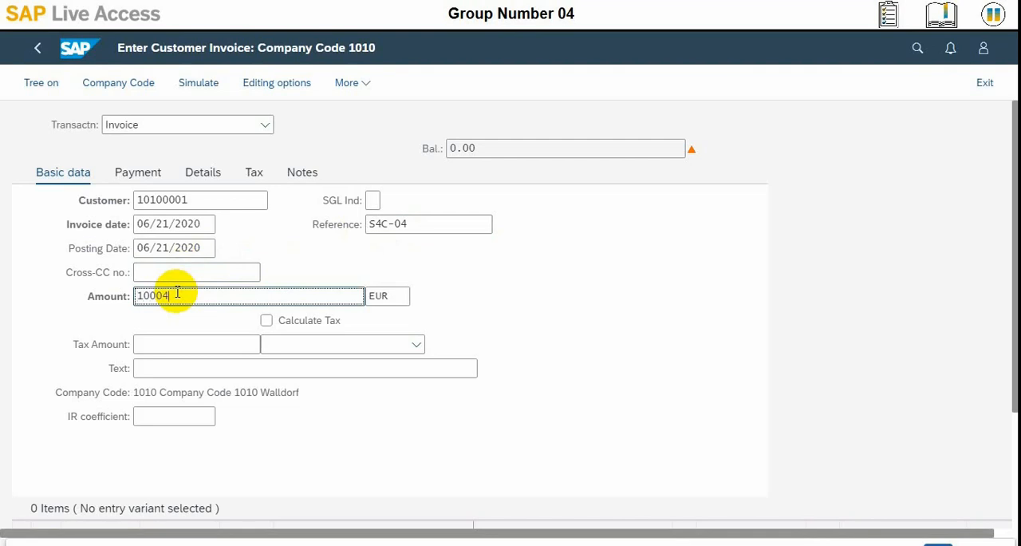
Step: Assign tax code A0 (0% Output Tax non taxable) to the invoice
click(178, 345)
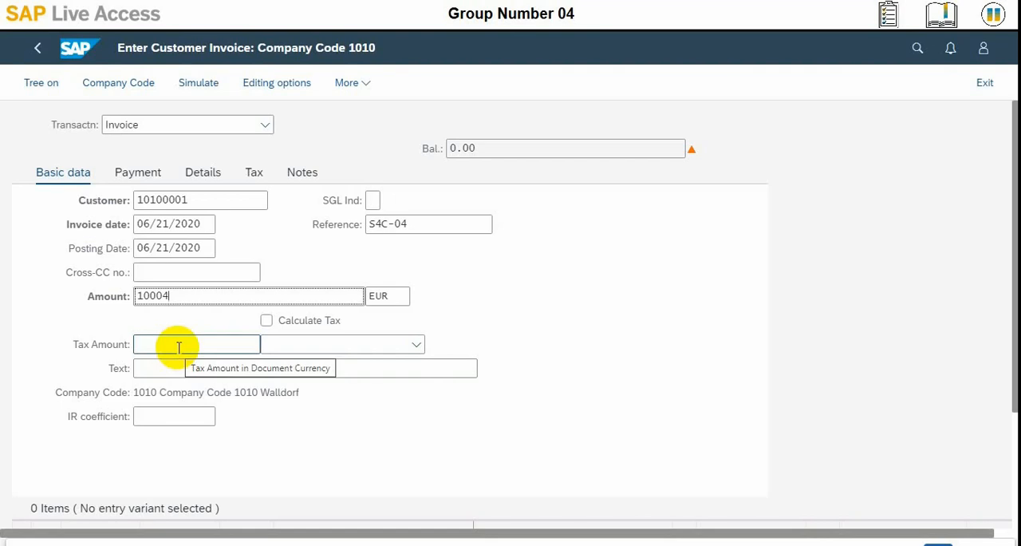
click(371, 348)
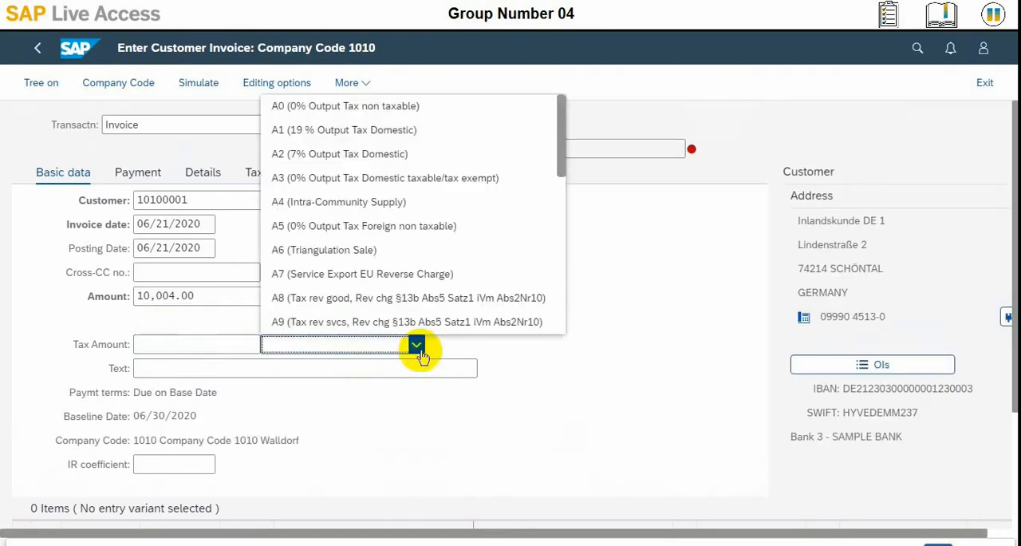
click(343, 349)
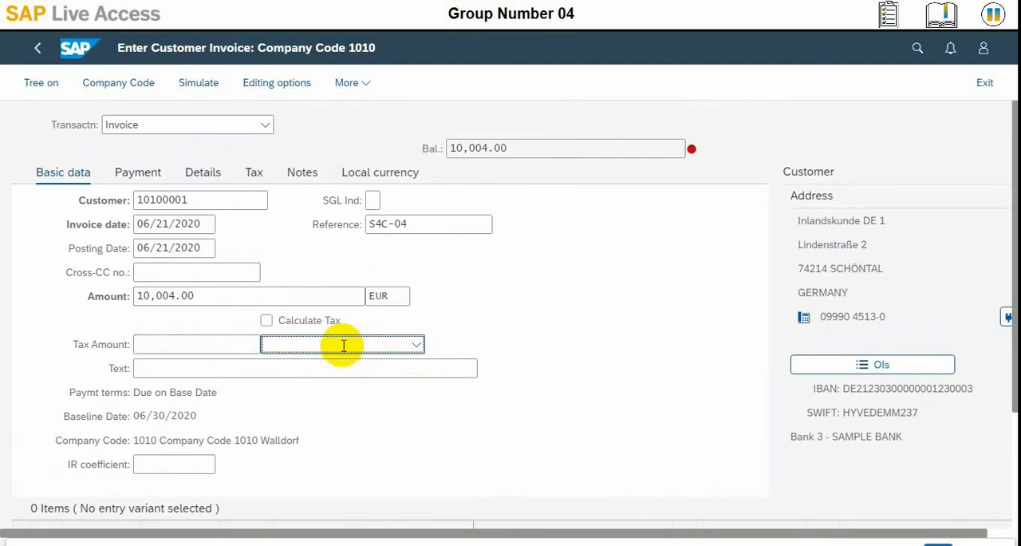
click(416, 344)
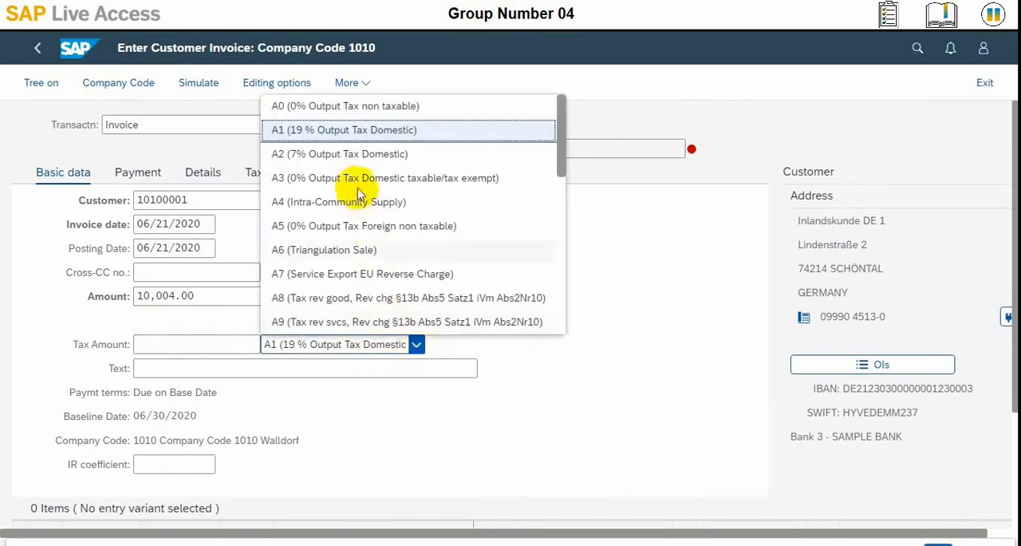
click(349, 106)
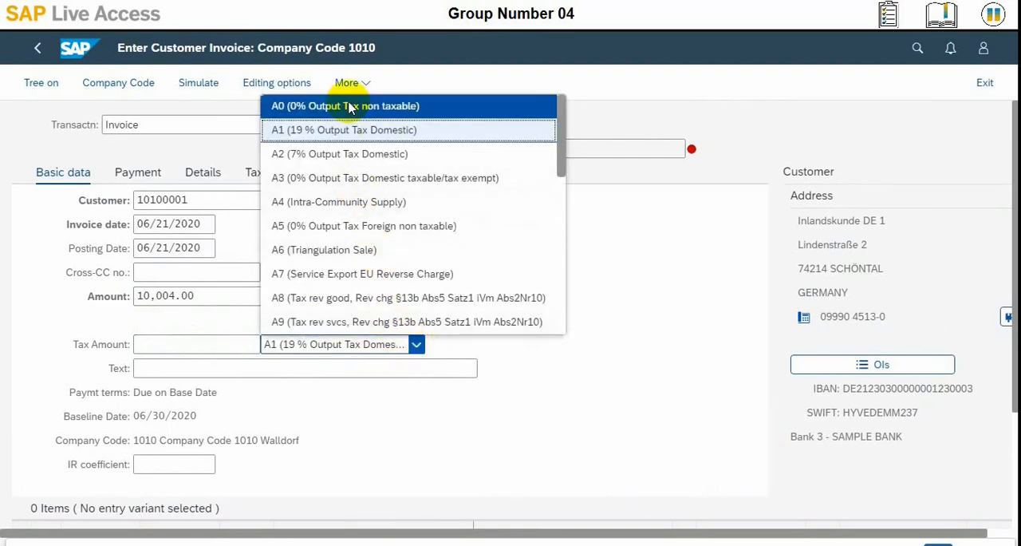
click(277, 363)
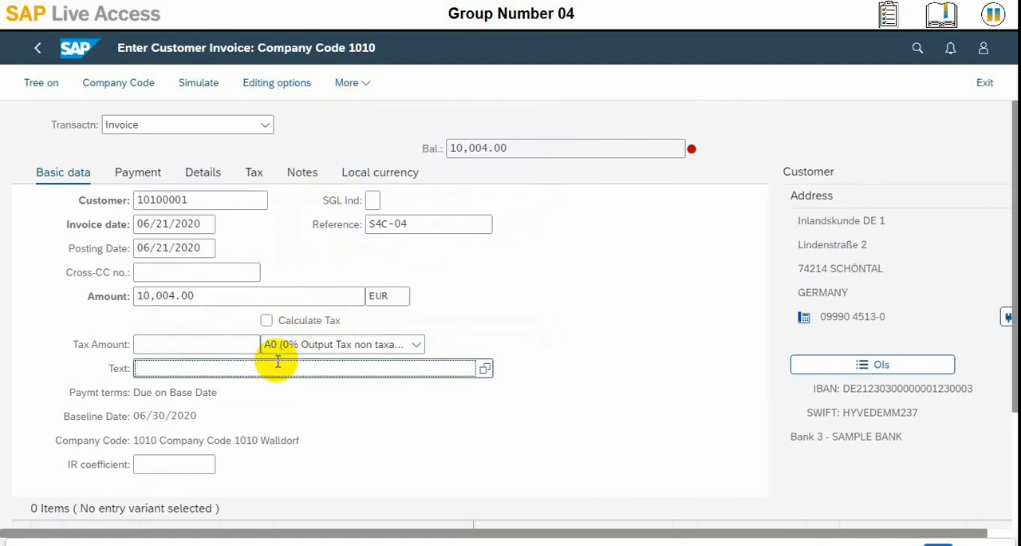
Step: Set the invoice's payment terms to 0002, with 2 % cash discount within 14 days and due net within 30 days
click(204, 392)
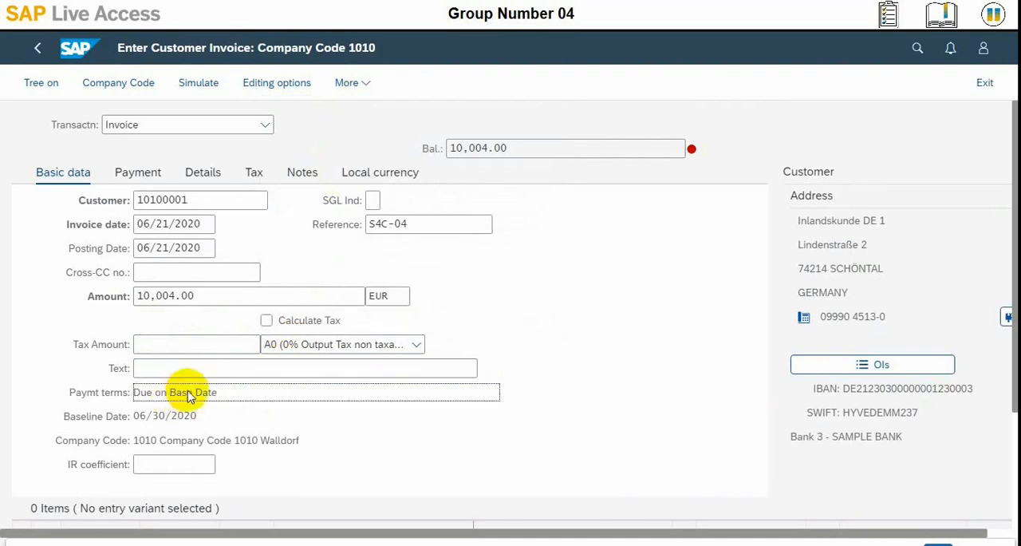
click(153, 249)
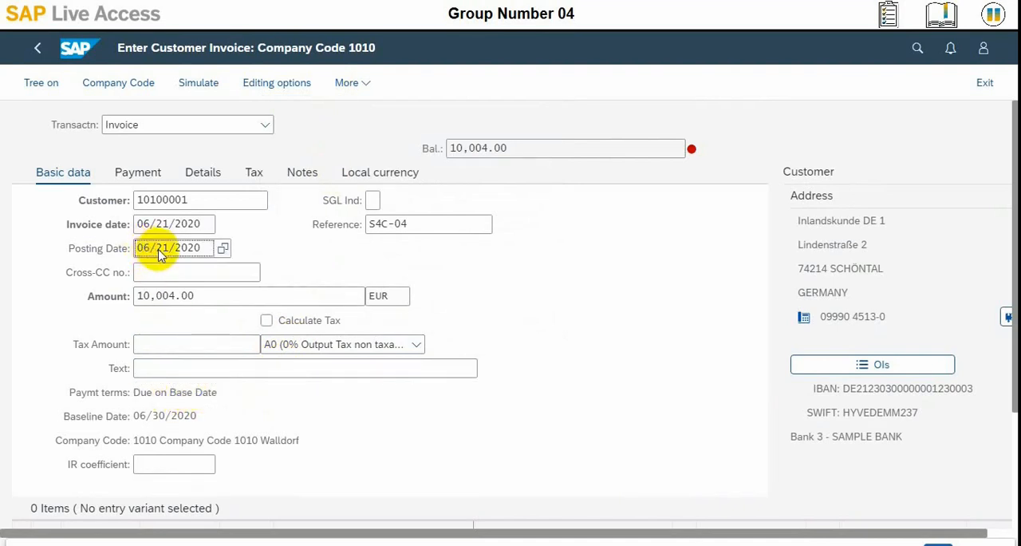
click(136, 176)
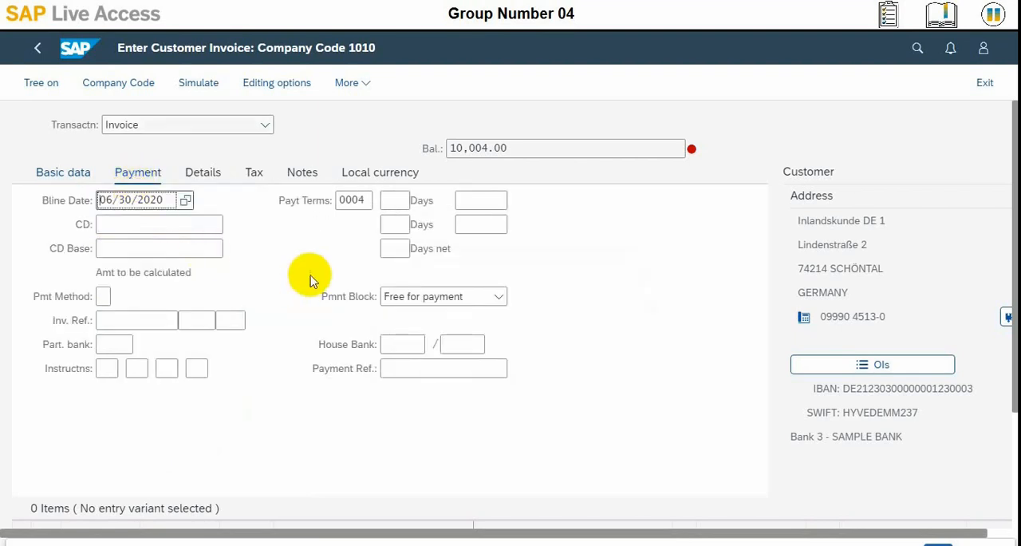
click(362, 202)
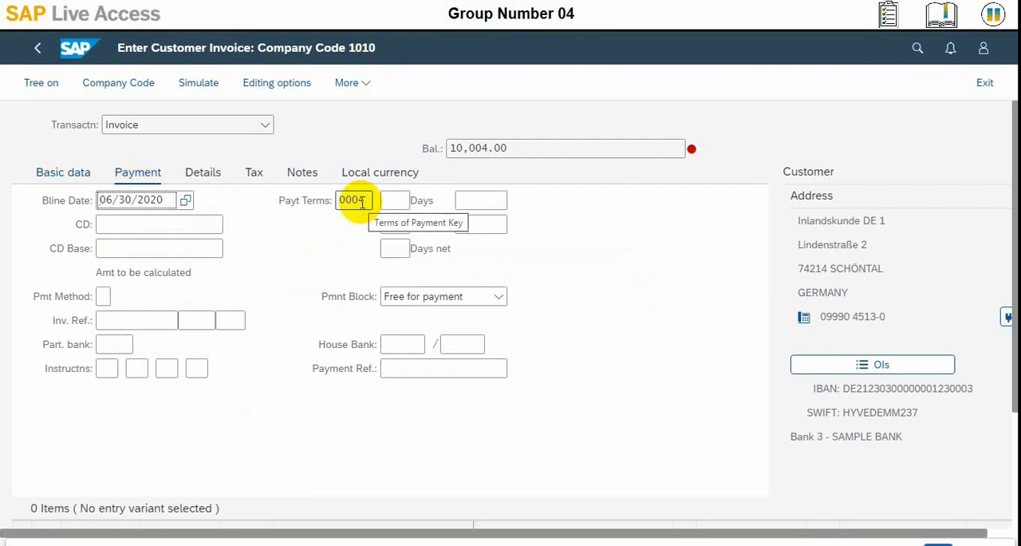
click(361, 202)
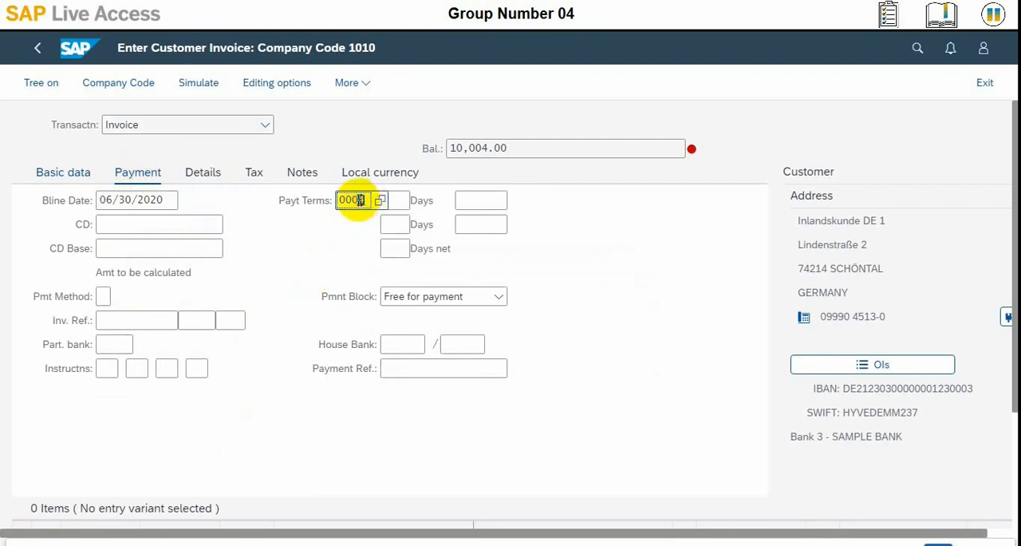
text(2)
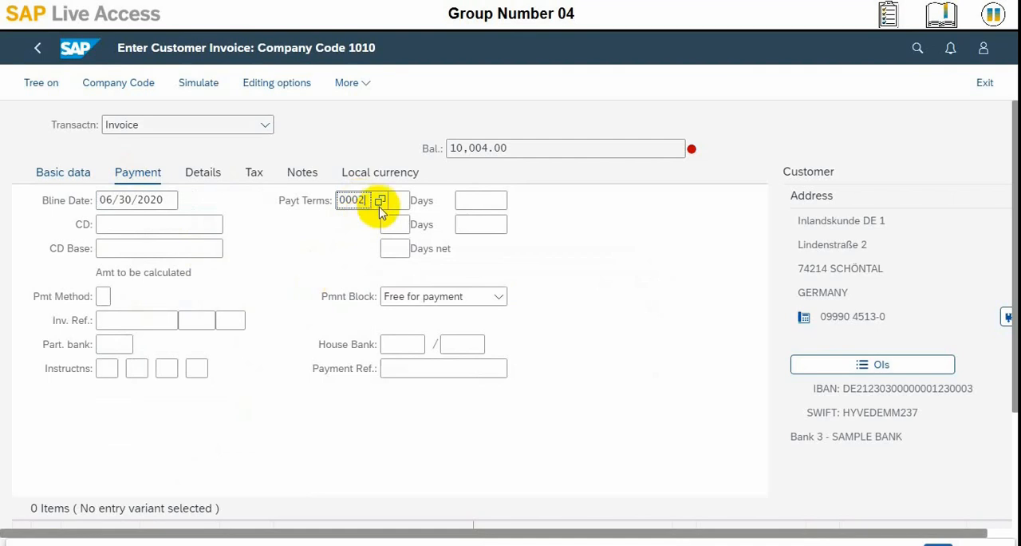
click(380, 201)
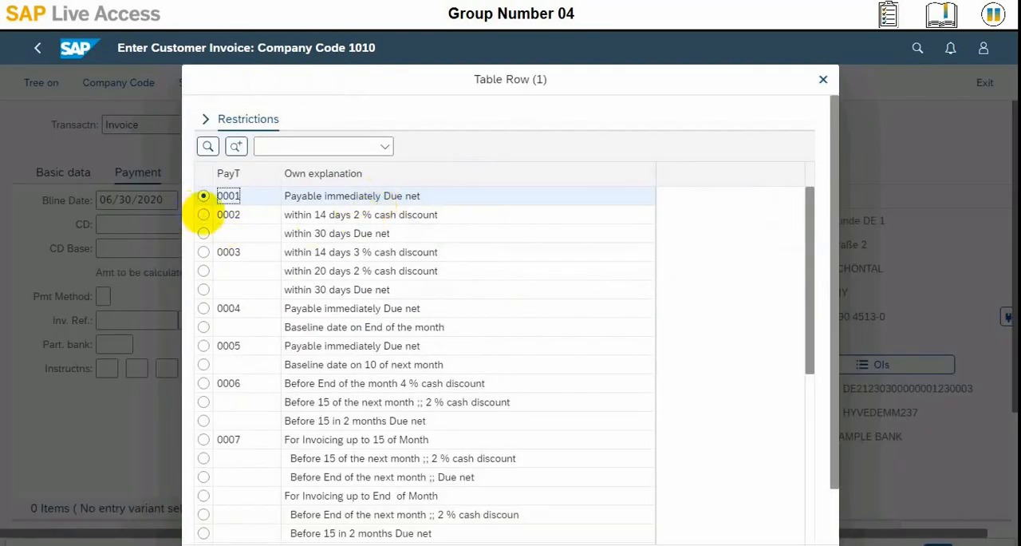
click(204, 216)
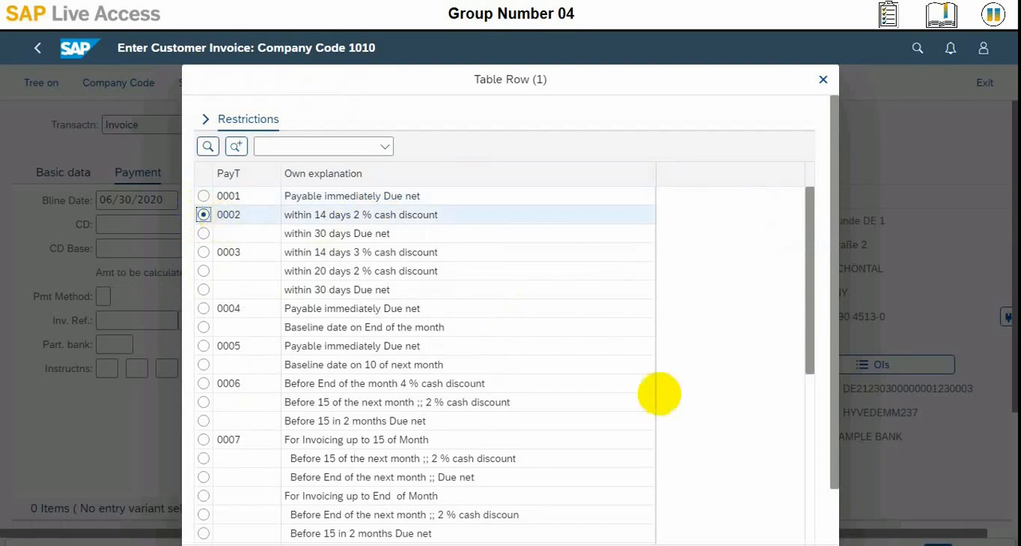
key(Return)
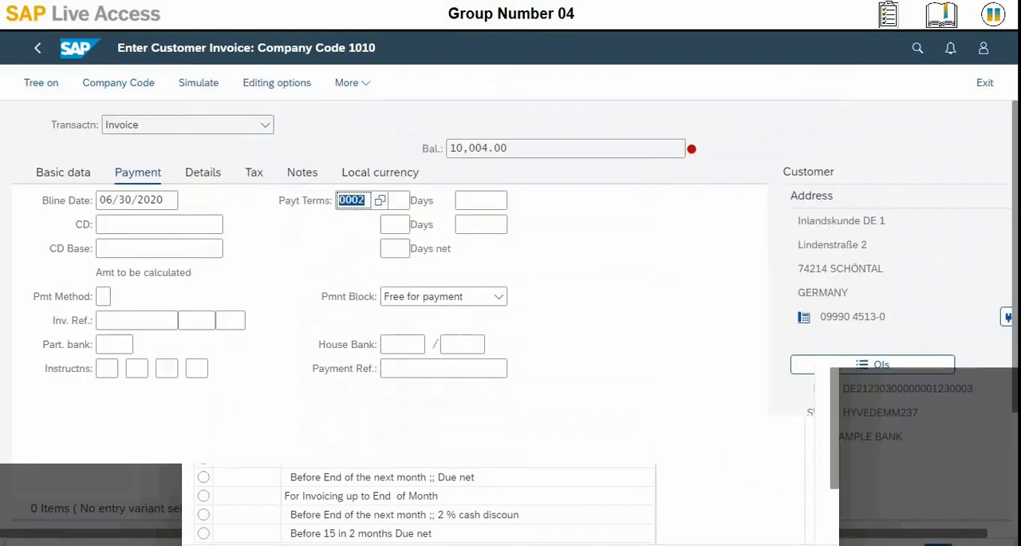
key(Return)
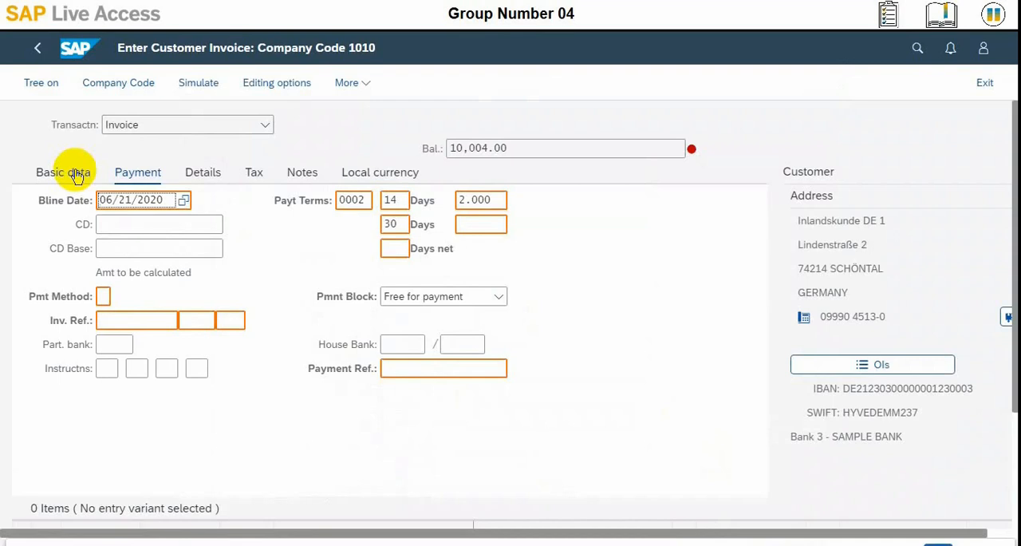
Step: Enter G/L account 41000000 (Revenue Domestic - Product) in the first line item, with * as the document currency amount
click(77, 175)
scroll(134, 399, down, 2)
click(134, 397)
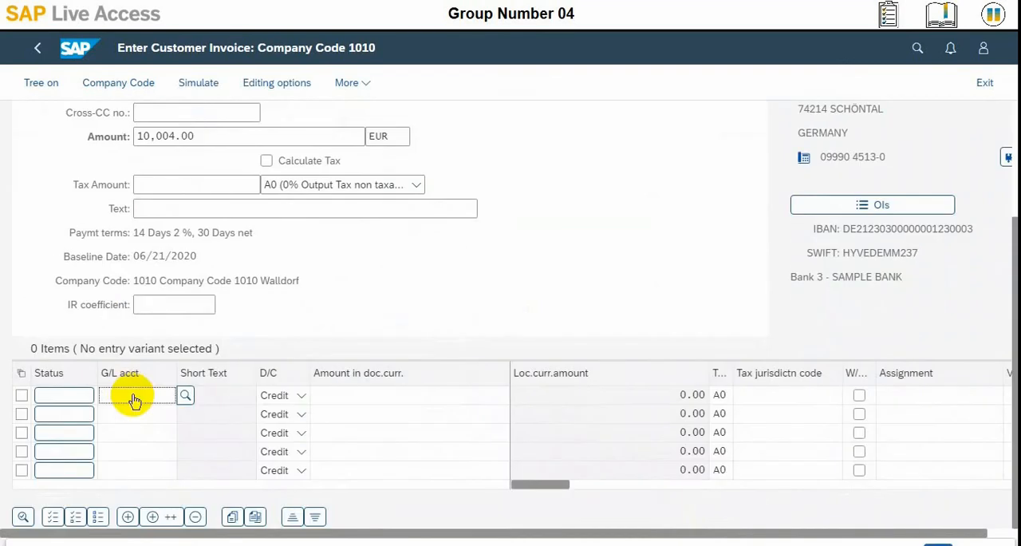
text(41000)
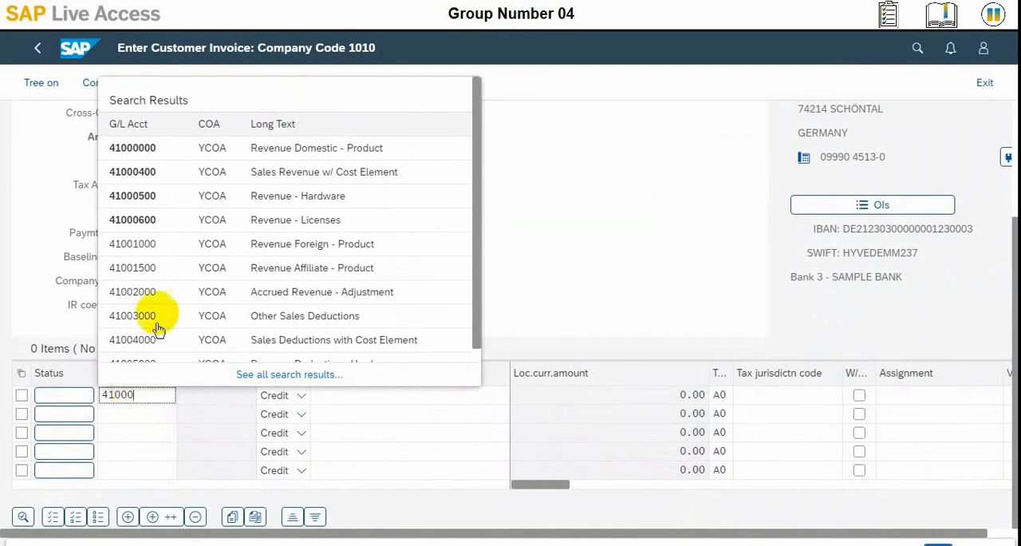
click(249, 152)
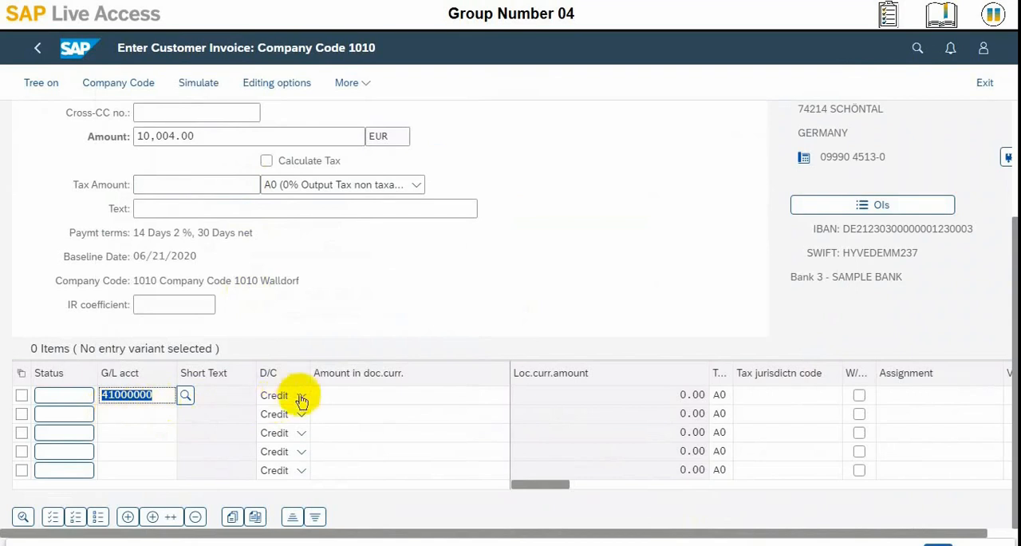
click(349, 394)
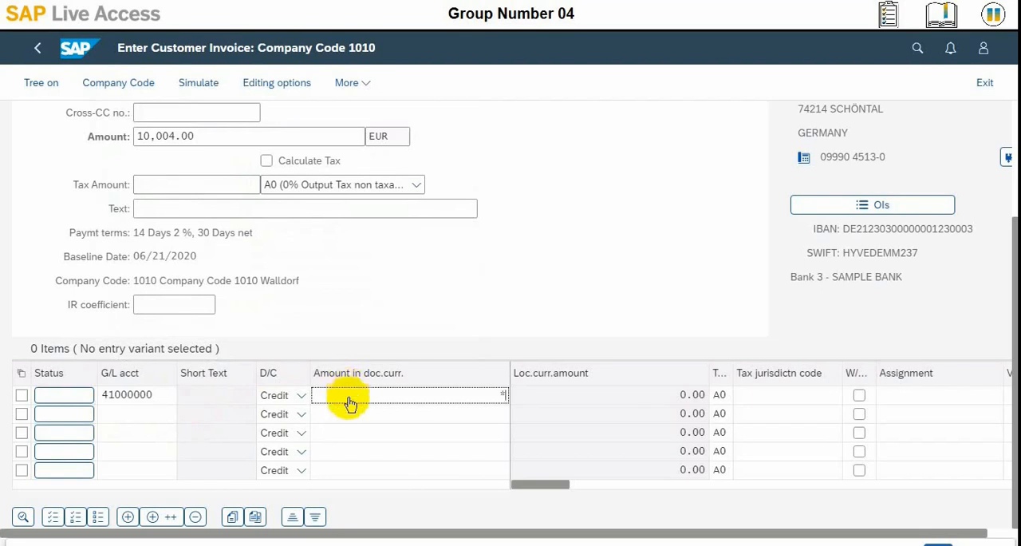
Step: Assign profit center YB111 (PRODUCT B) to the first line item
drag(560, 488, 708, 482)
click(707, 482)
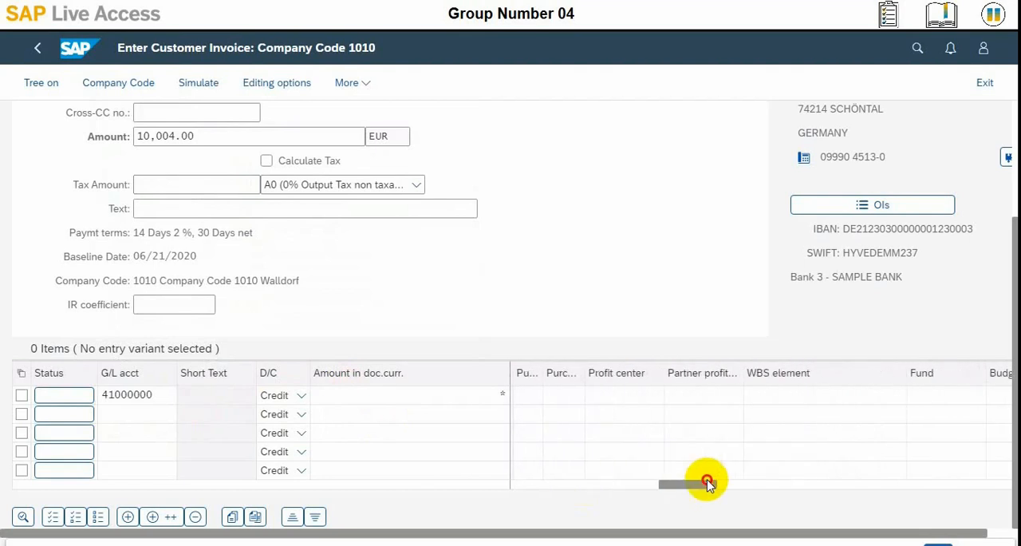
click(642, 394)
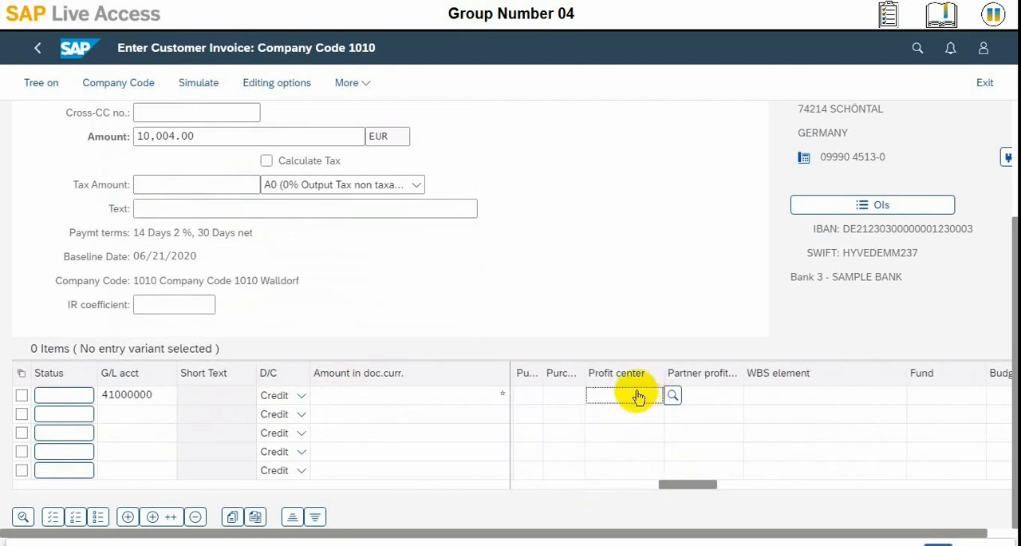
text(YB)
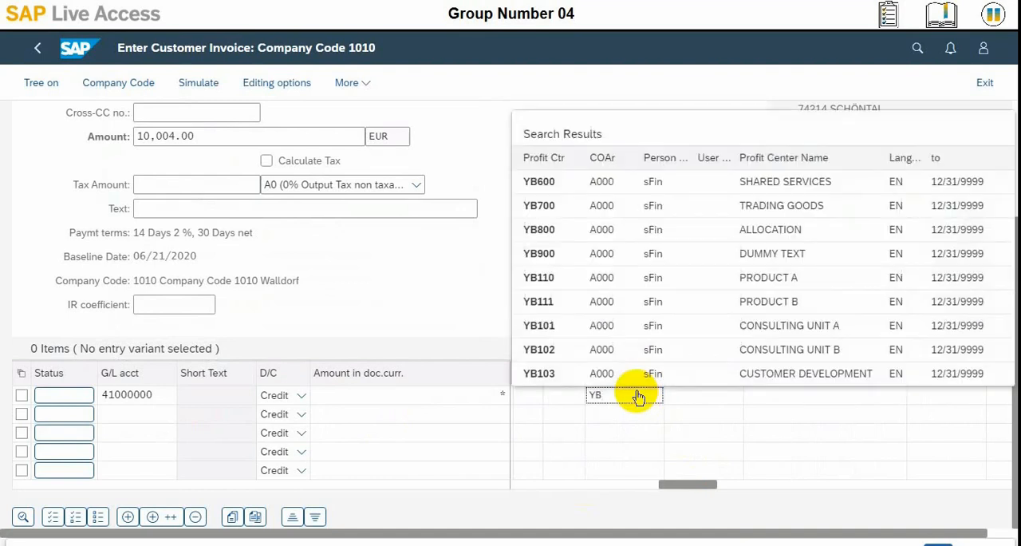
text(111)
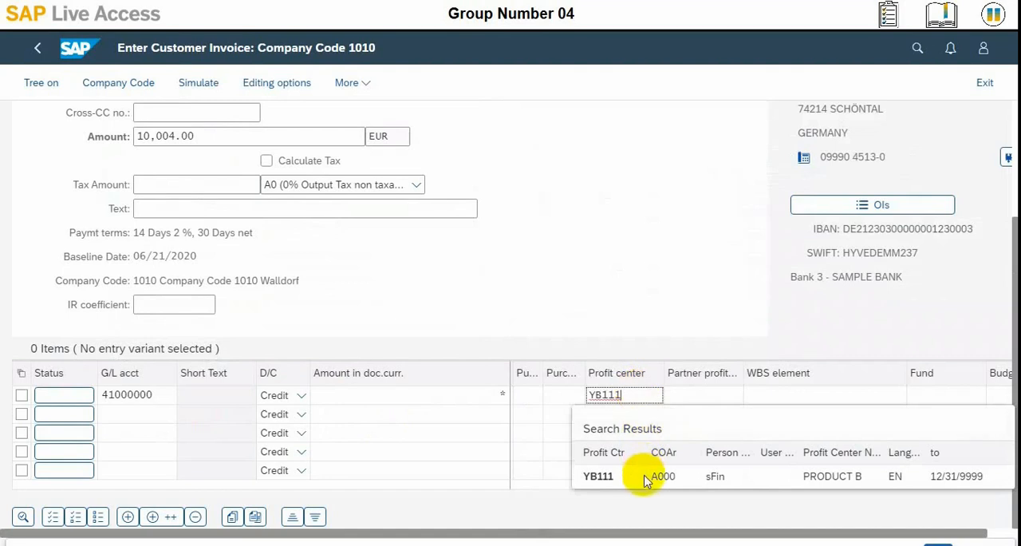
click(646, 477)
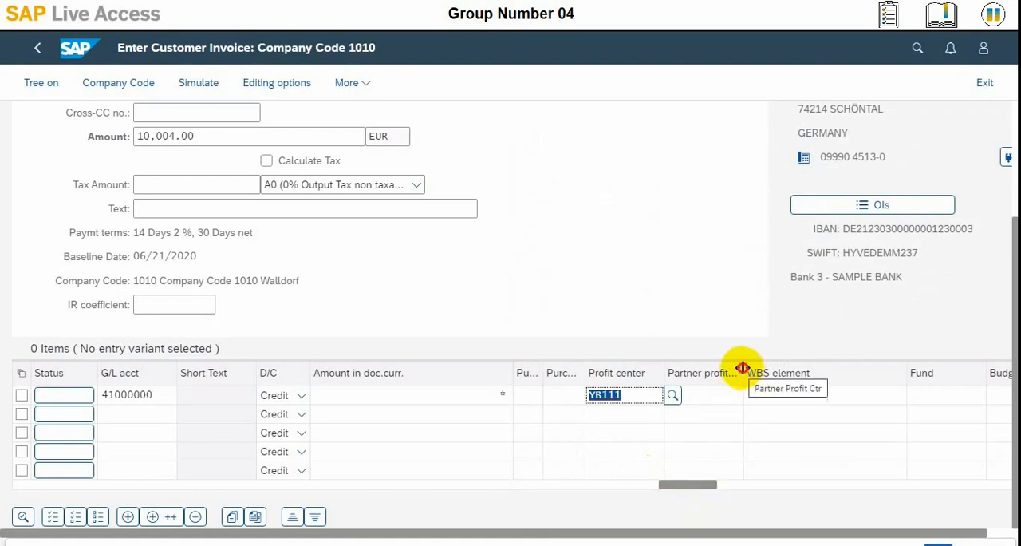
Step: Widen the Partner profit ctr column and look through all columns of the line item table
drag(741, 368, 809, 367)
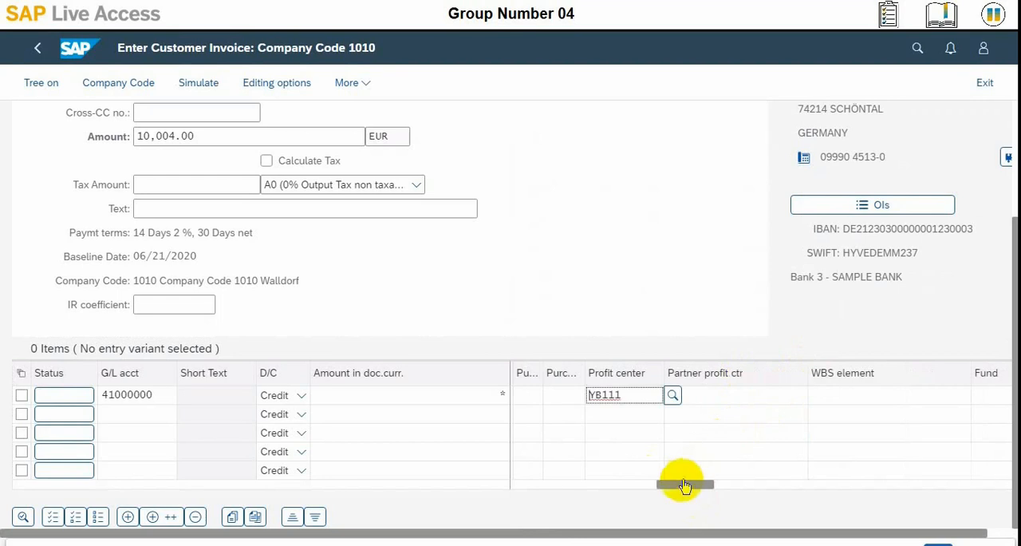
drag(683, 485, 840, 481)
drag(662, 470, 531, 490)
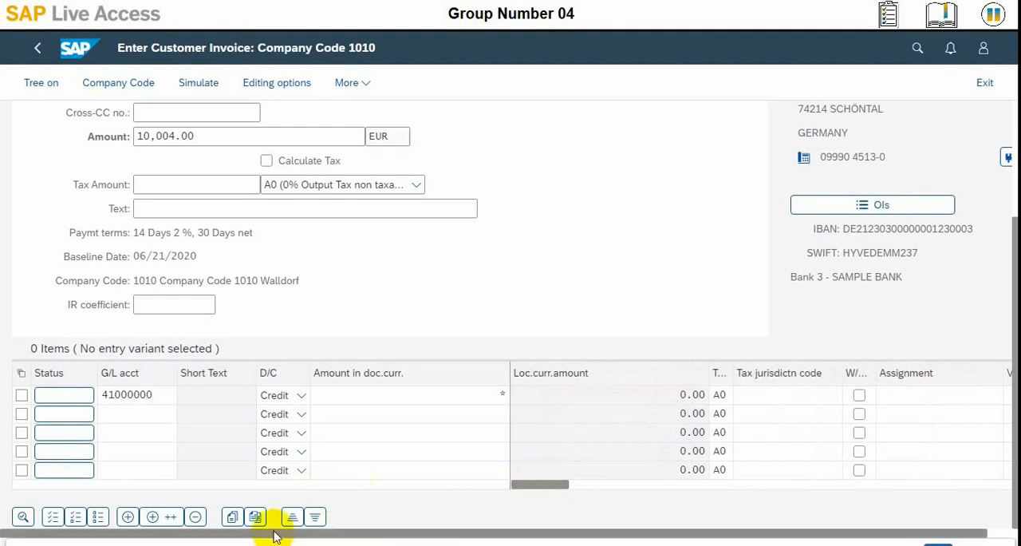
drag(388, 533, 433, 540)
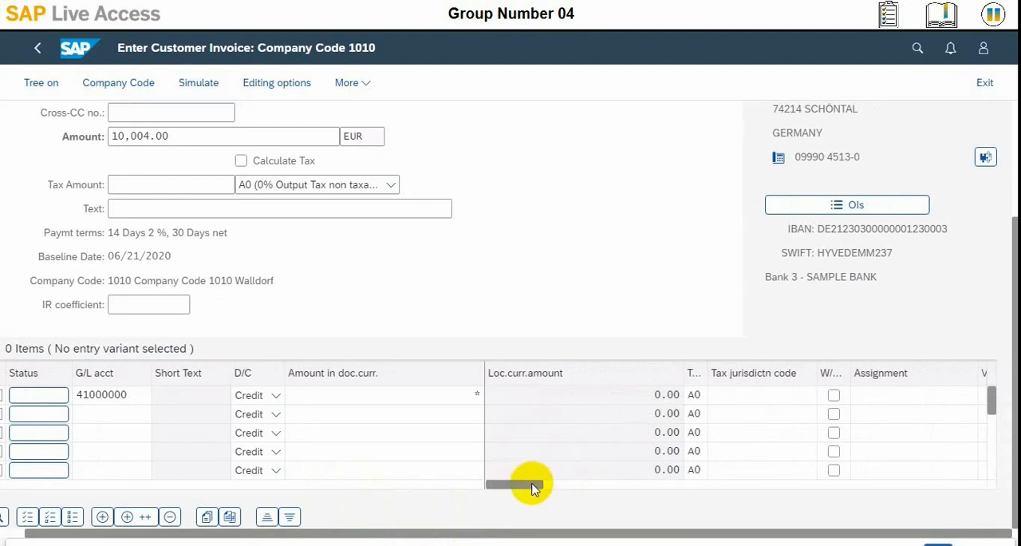
drag(533, 483, 533, 484)
drag(533, 484, 622, 490)
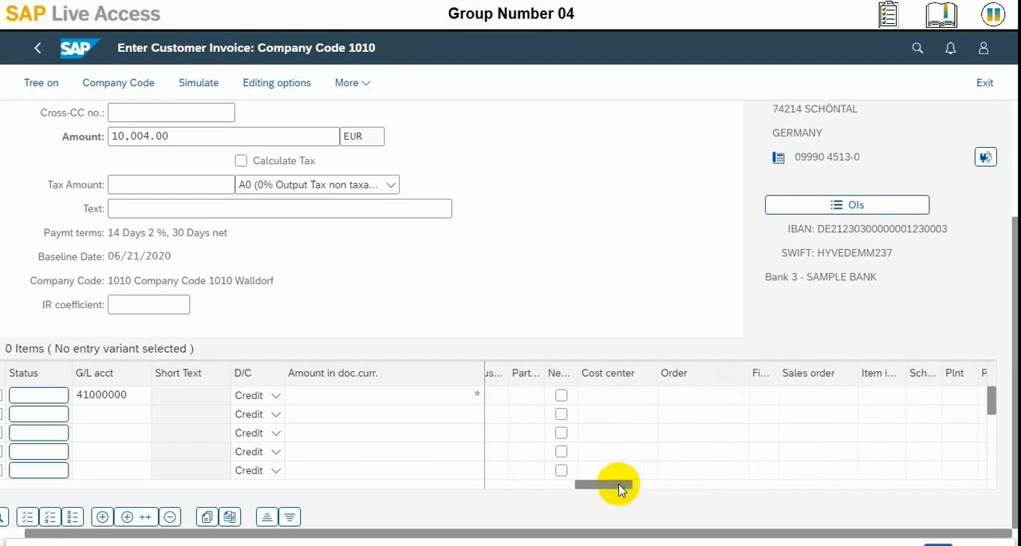
drag(621, 484, 983, 499)
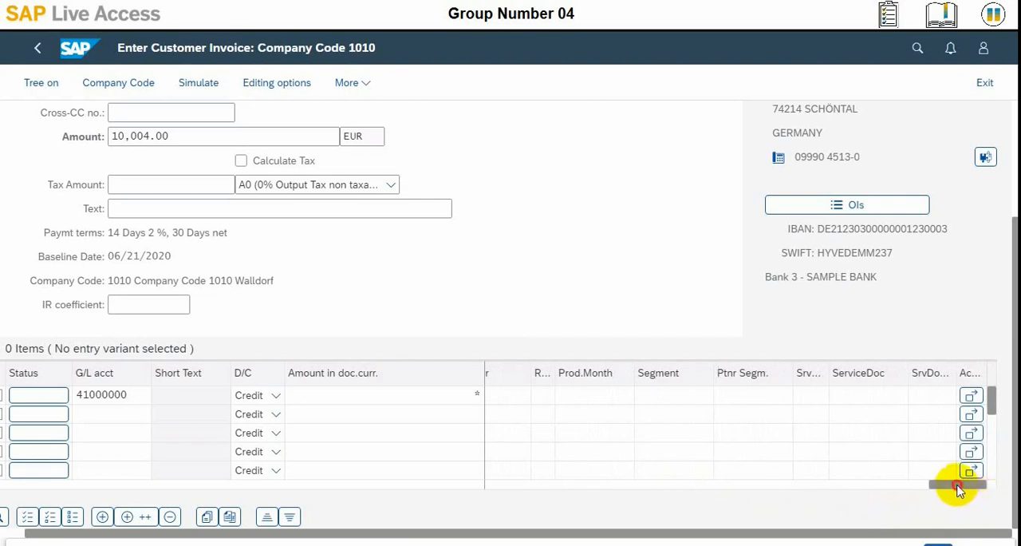
drag(959, 488, 495, 488)
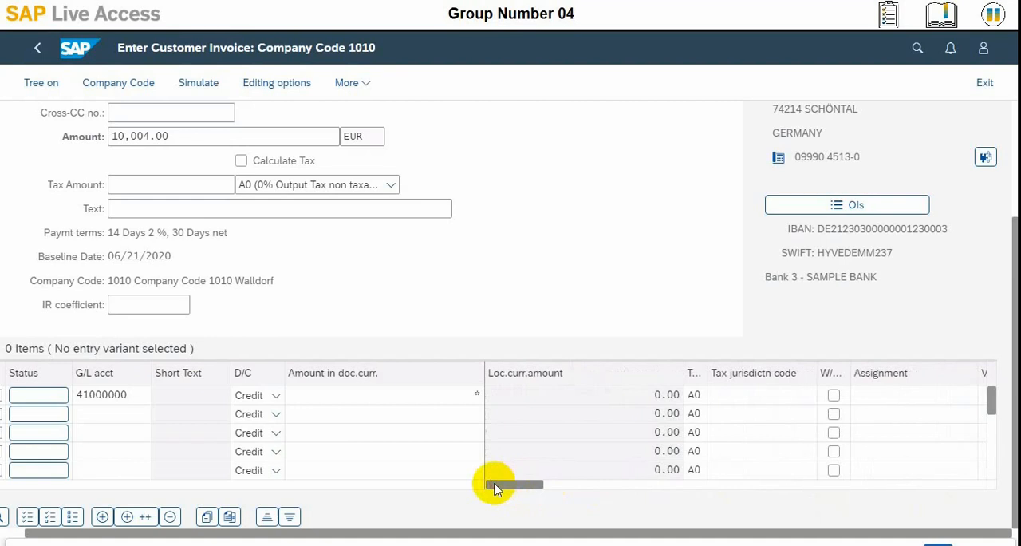
drag(495, 487, 695, 497)
drag(633, 498, 607, 500)
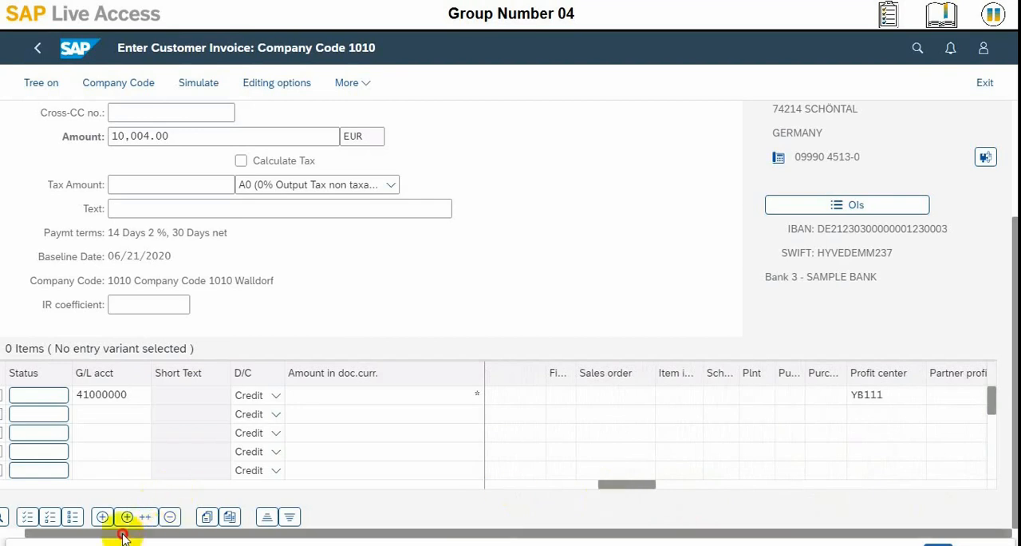
Step: Examine the Segment and Partner profit ctr fields of the first line item
drag(122, 537, 92, 532)
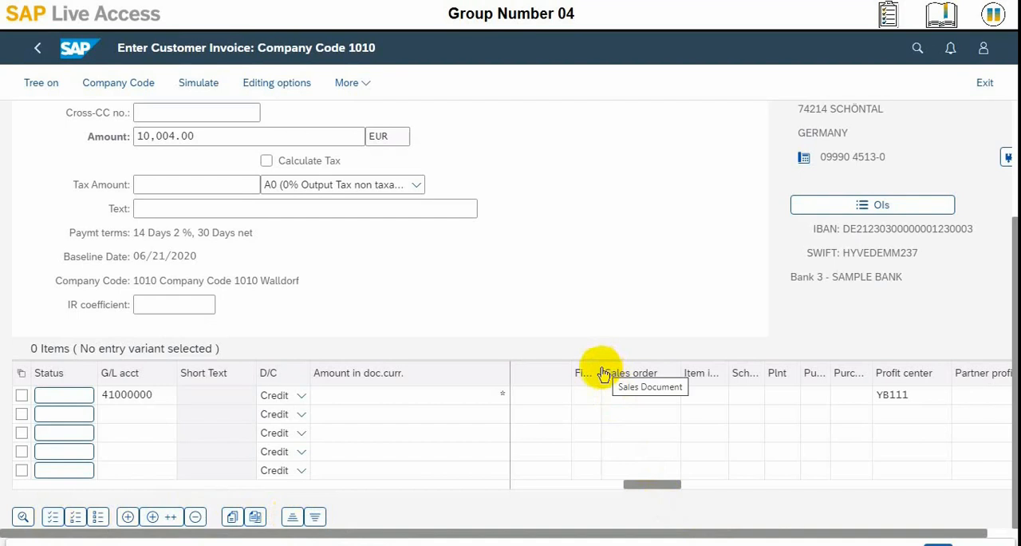
drag(600, 370, 675, 375)
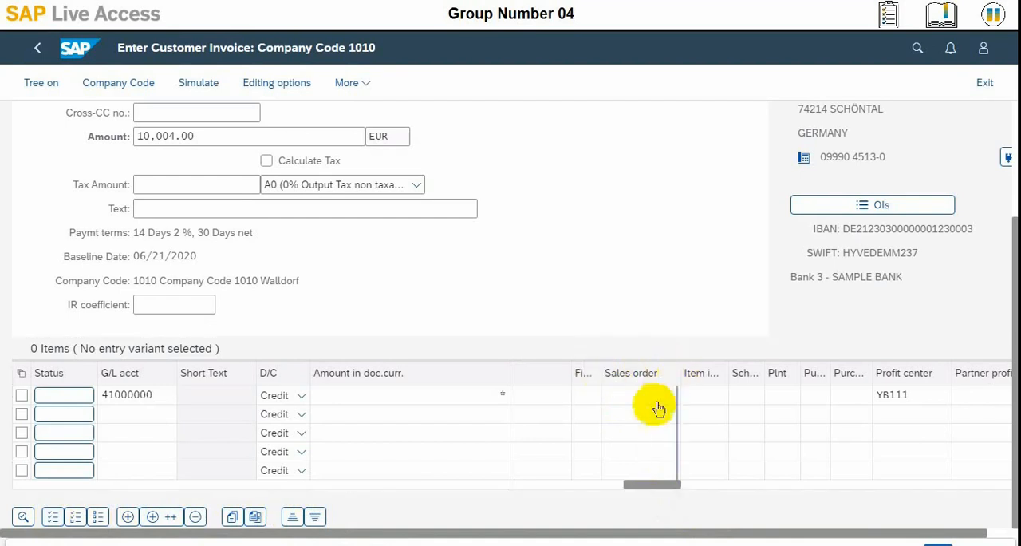
drag(624, 480, 969, 492)
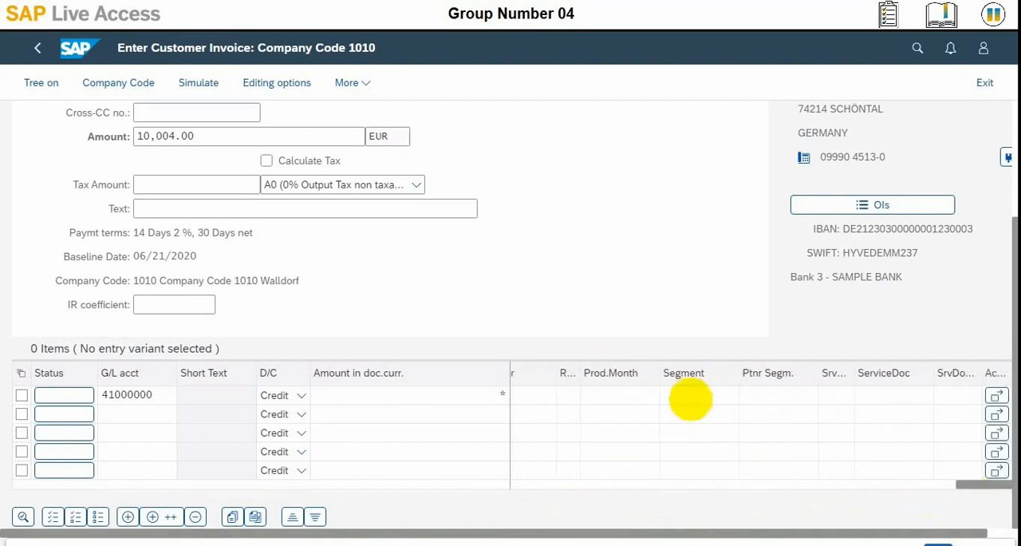
click(692, 399)
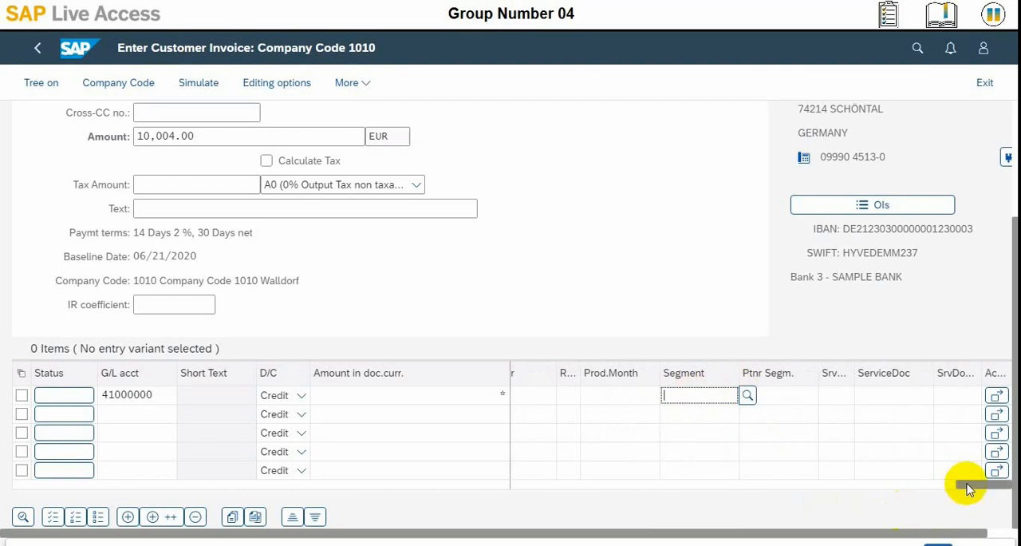
drag(969, 488, 651, 484)
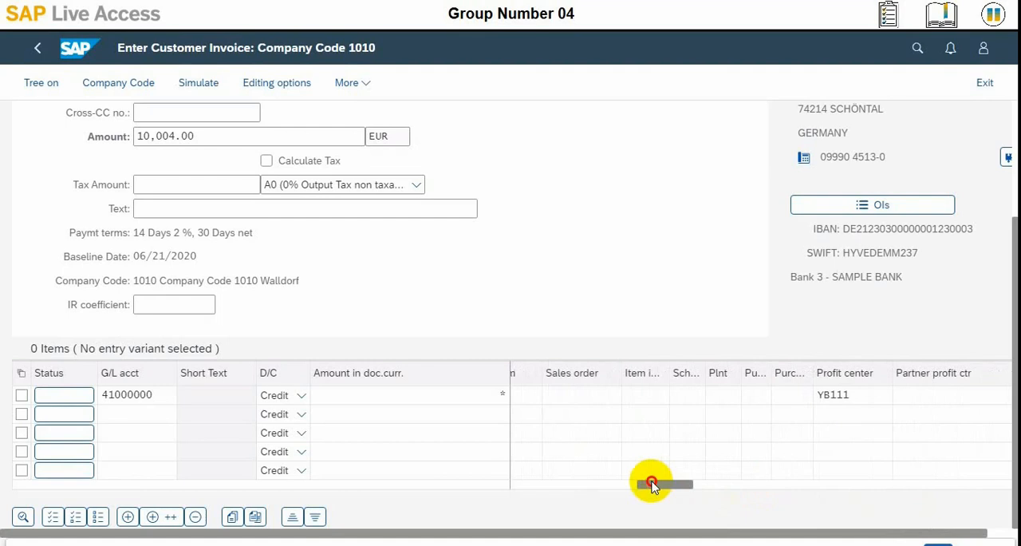
drag(651, 485, 651, 484)
click(916, 397)
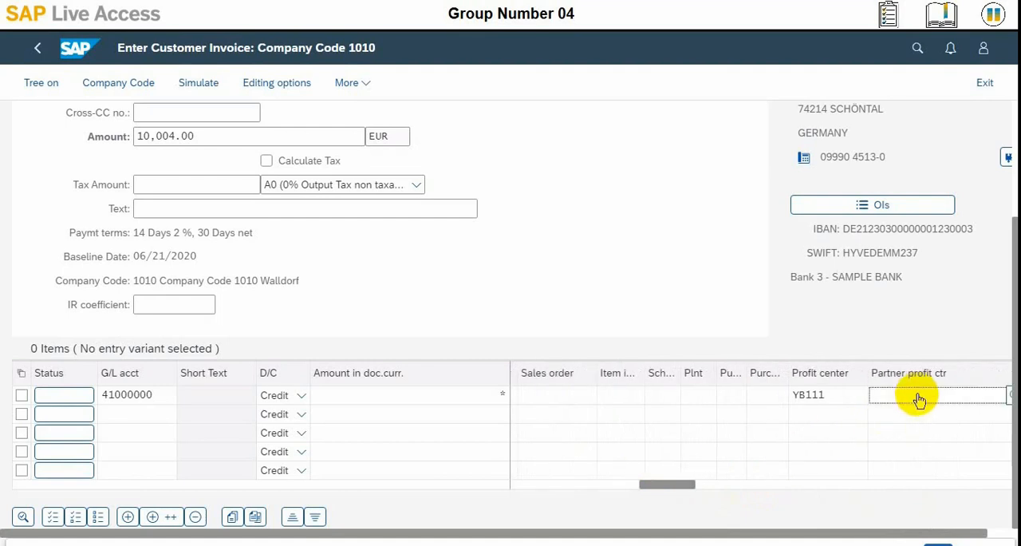
Step: Assign the first line item to a profitability segment with product H001
click(761, 397)
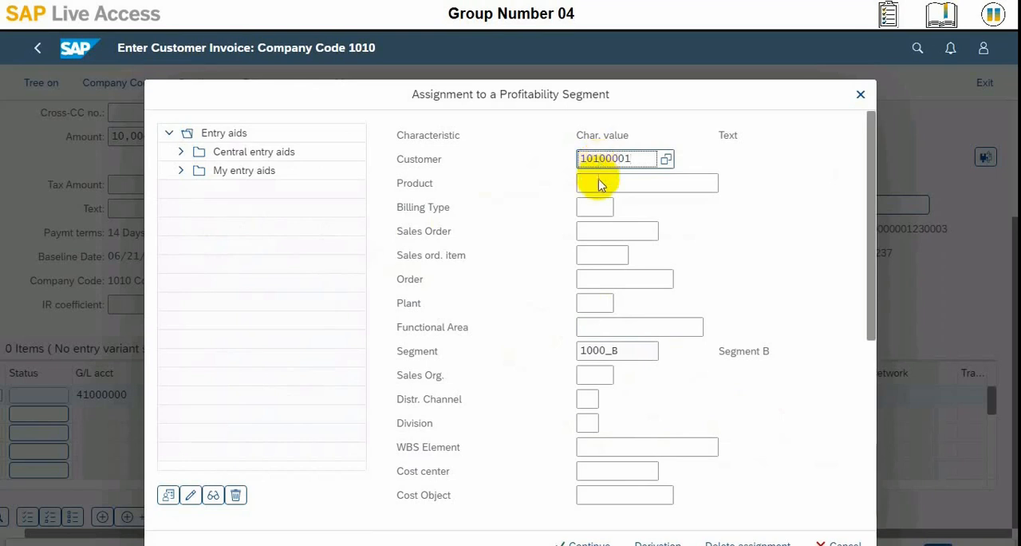
click(600, 183)
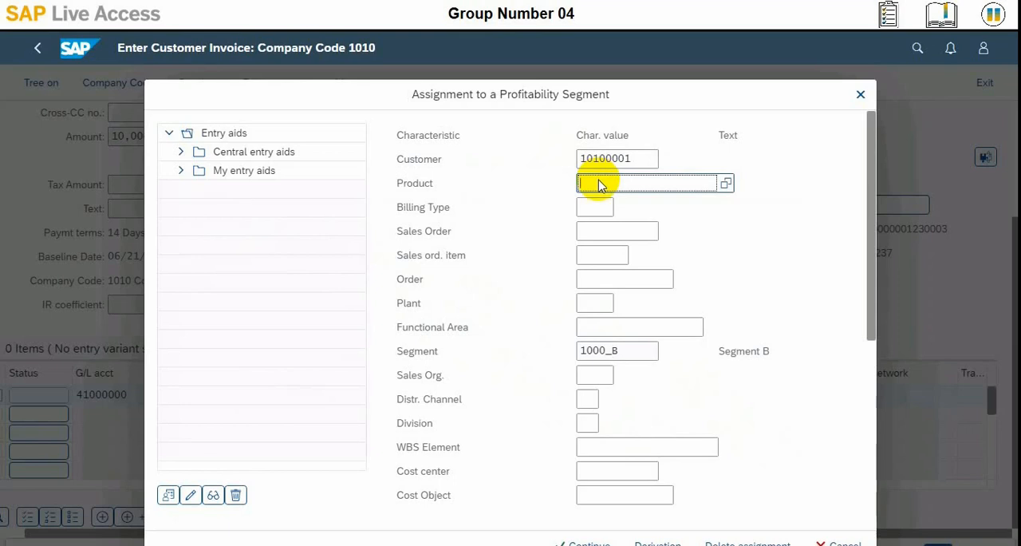
text(H001)
click(594, 211)
click(687, 184)
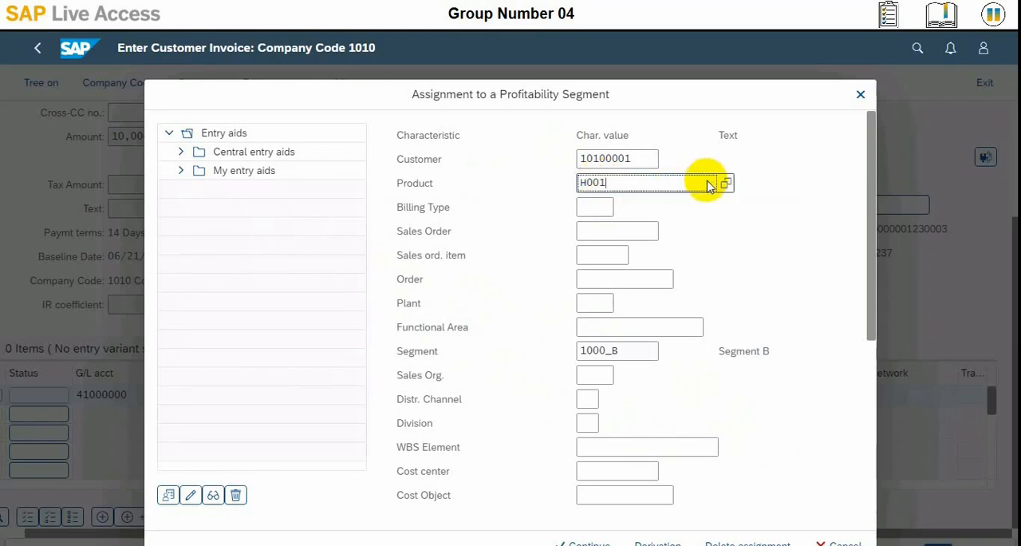
click(722, 184)
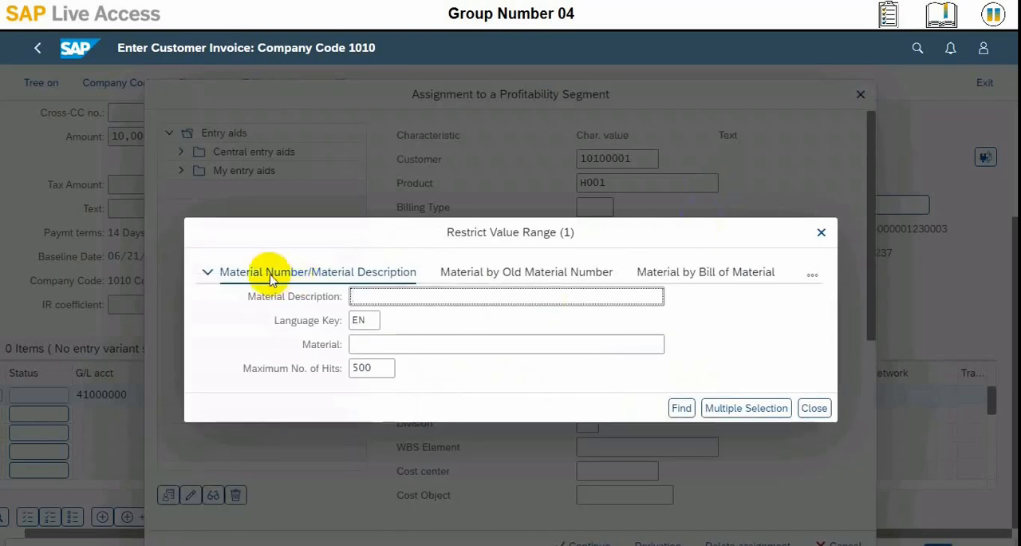
click(815, 407)
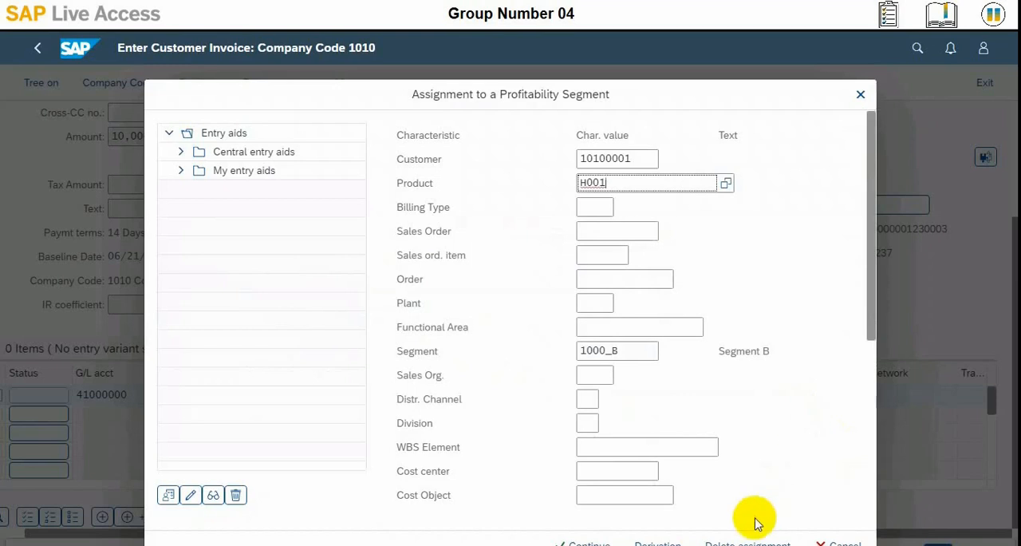
click(584, 542)
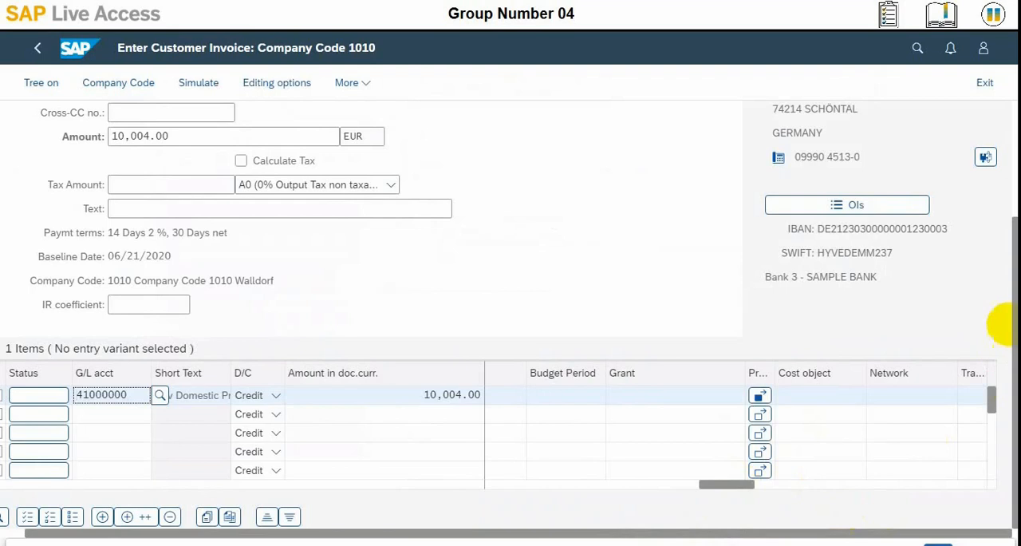
Step: Check the customer invoice's balance and entries, and post the invoice
scroll(1003, 228, up, 4)
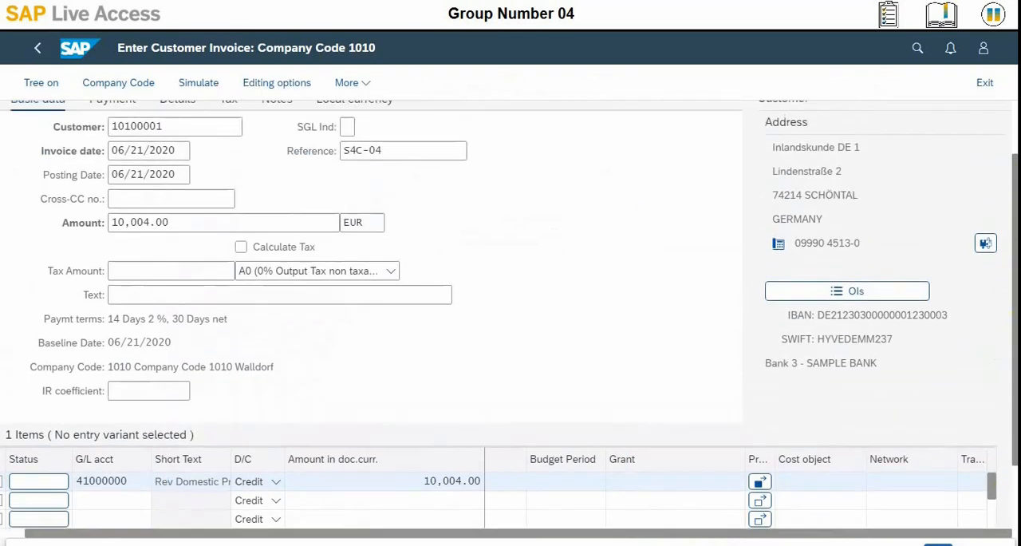
scroll(1003, 228, up, 1)
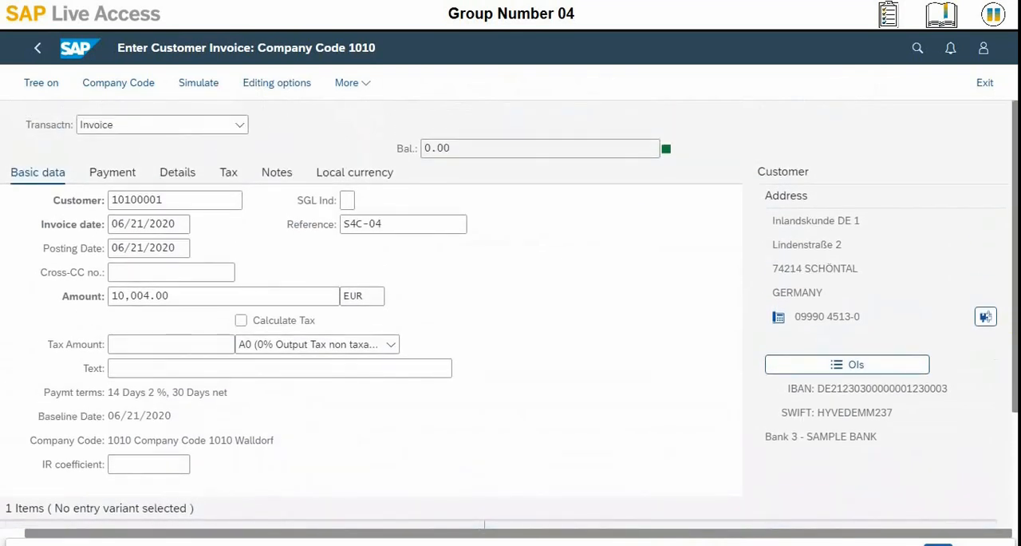
scroll(510, 315, down, 5)
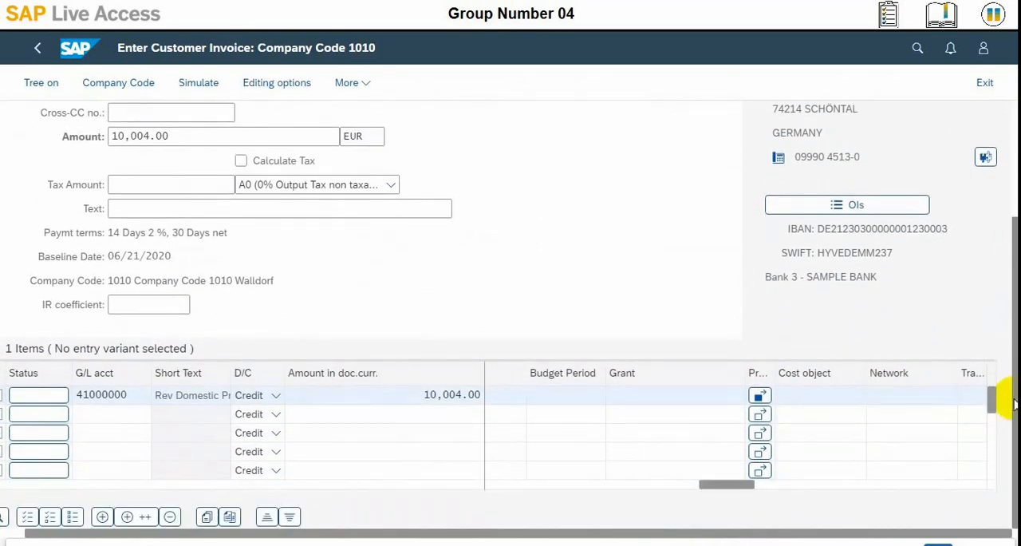
click(937, 544)
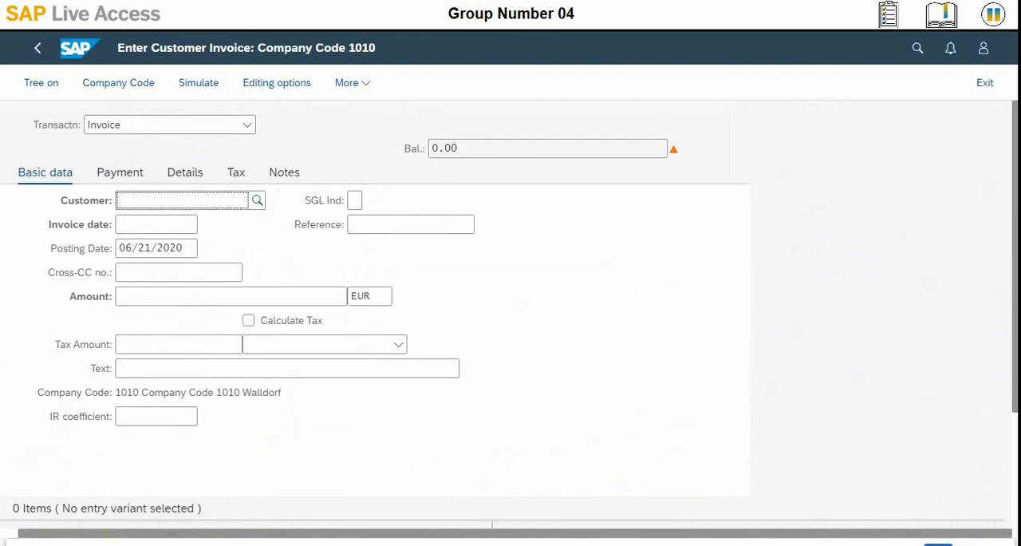
click(315, 543)
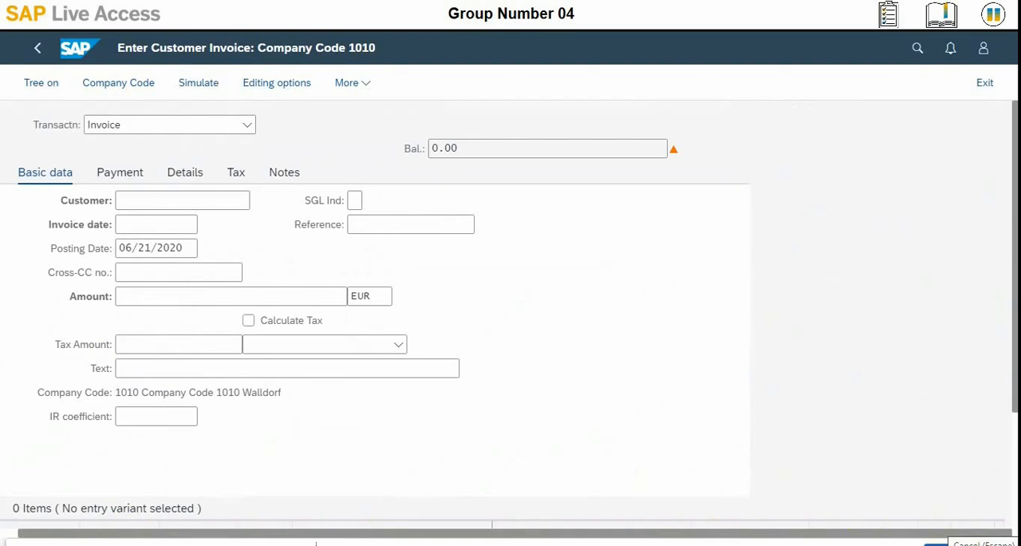
Step: Leave invoice entry and list the journal entries posted from 06/21/2020 to 06/21/2020 in Manage Journal Entries
click(986, 83)
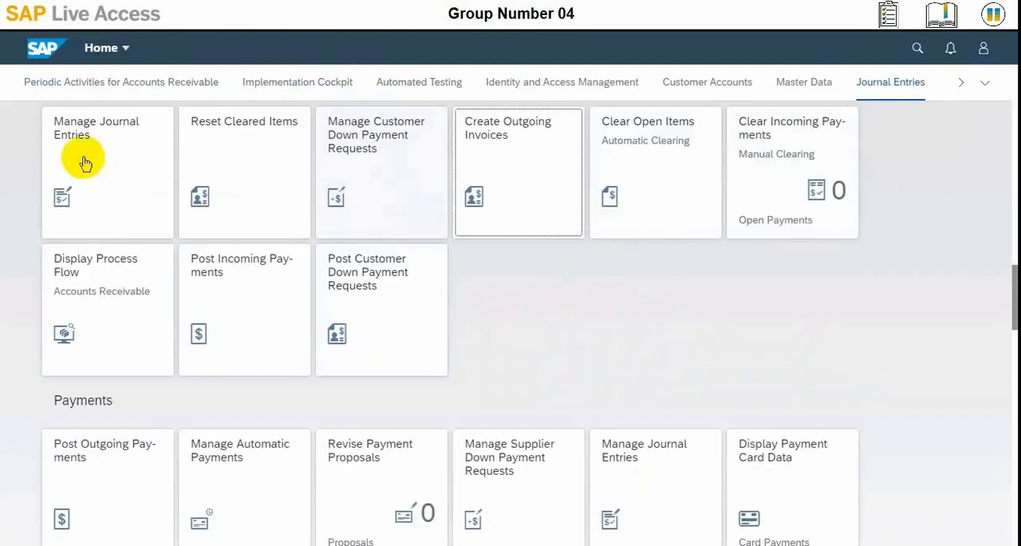
click(85, 162)
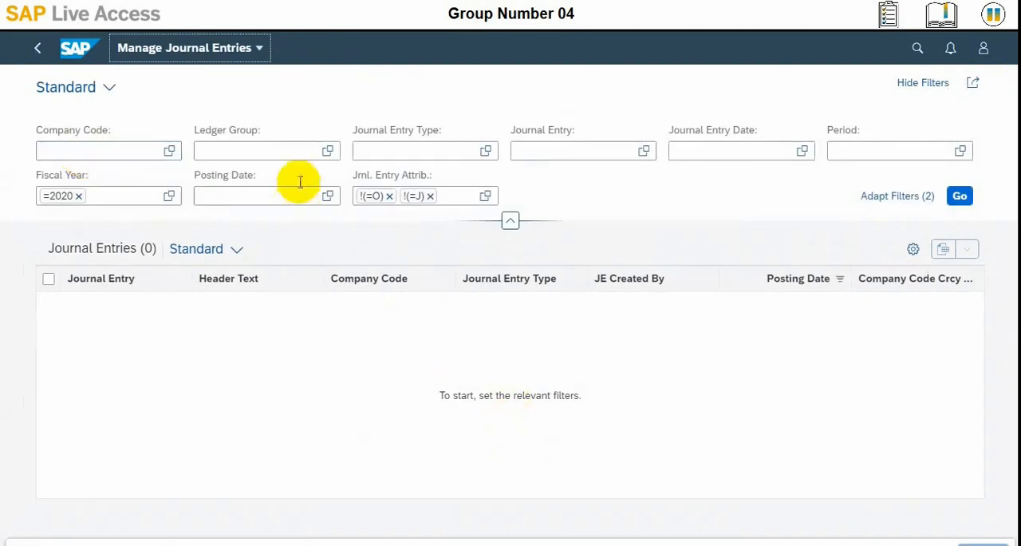
click(326, 196)
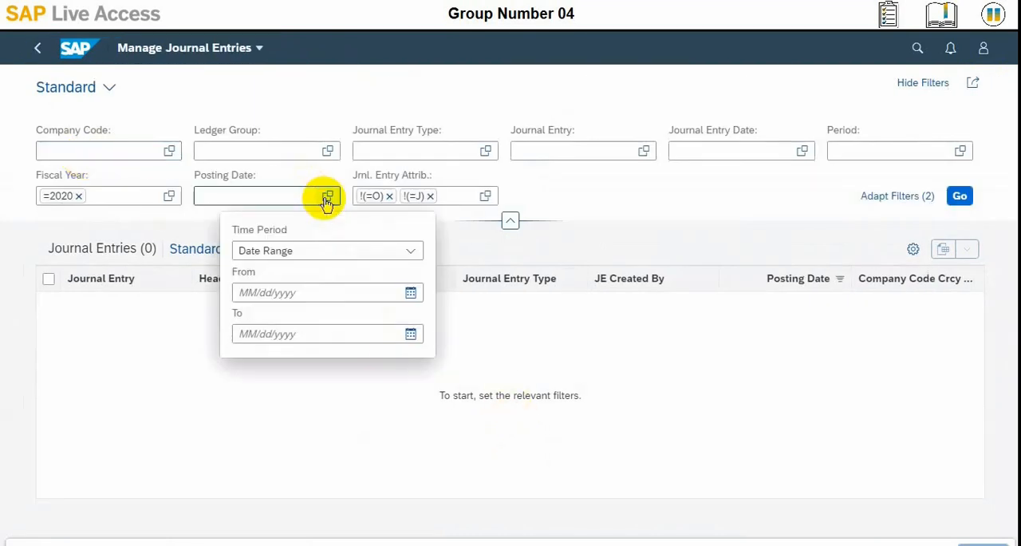
click(410, 292)
click(273, 439)
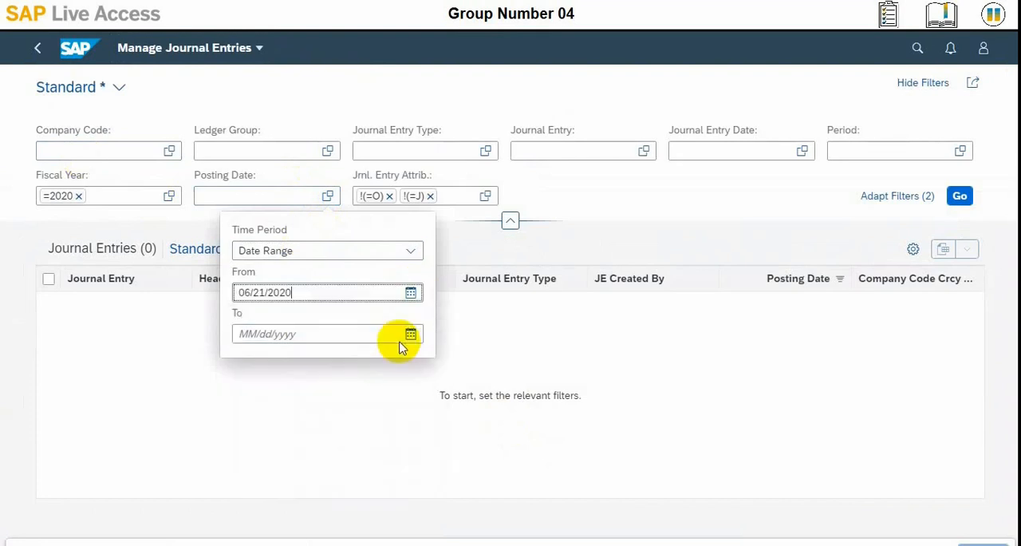
click(410, 334)
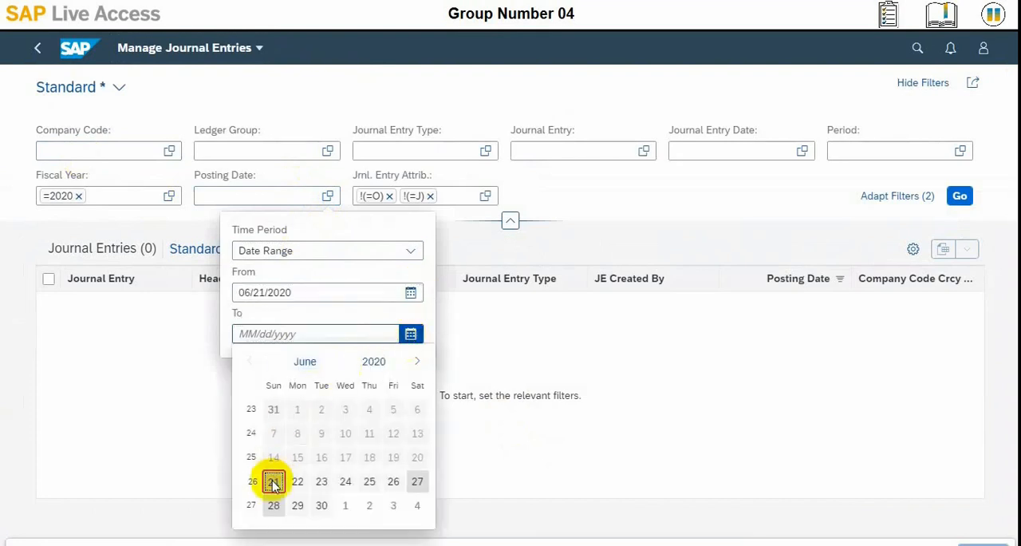
click(273, 481)
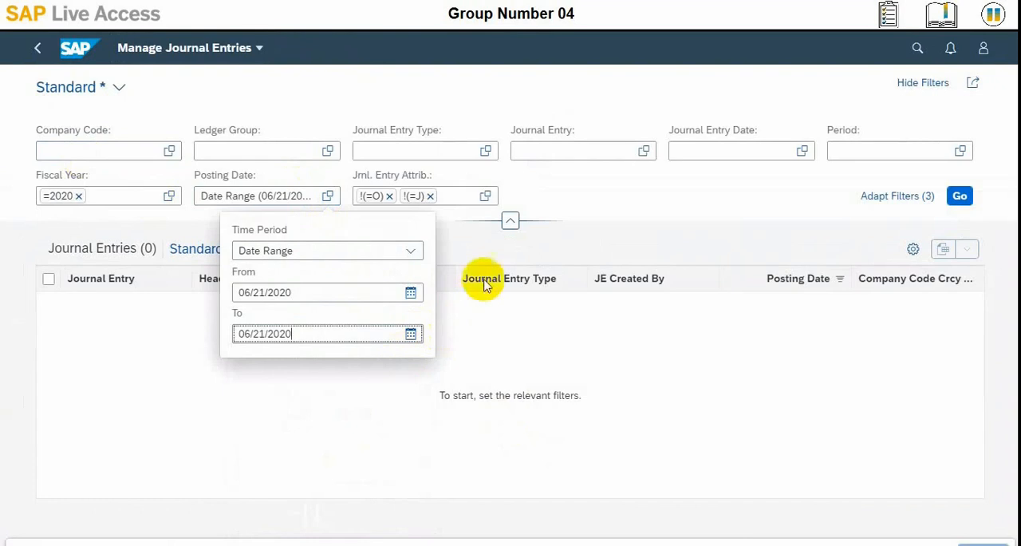
click(960, 196)
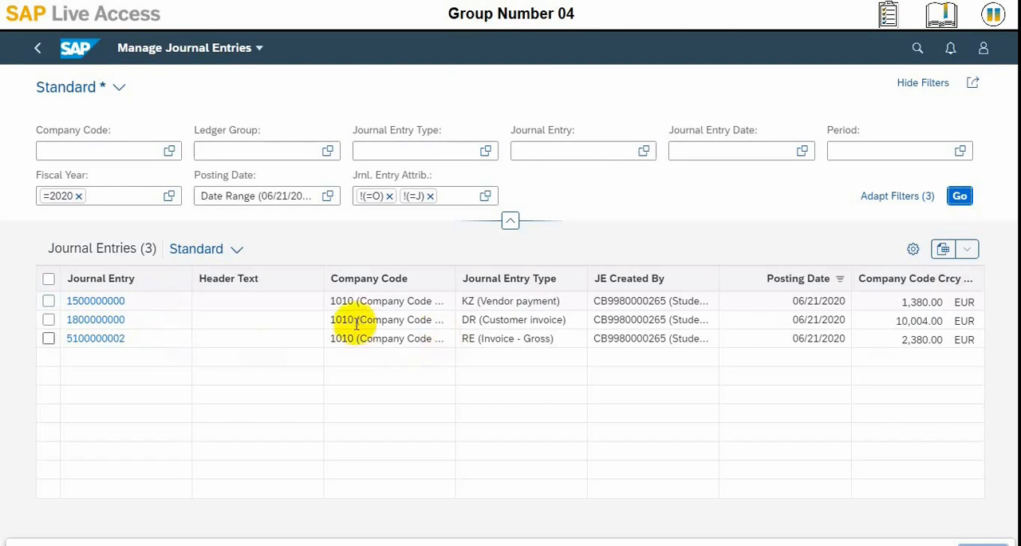
Step: Open the DR (Customer invoice) journal entry, review its header, line items and tax data, and return to the home page
click(110, 322)
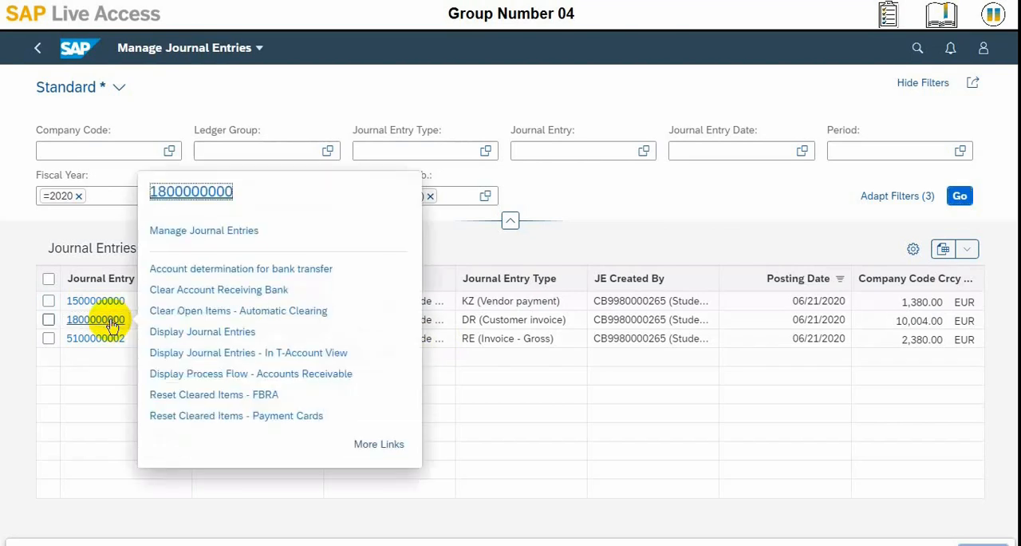
click(205, 230)
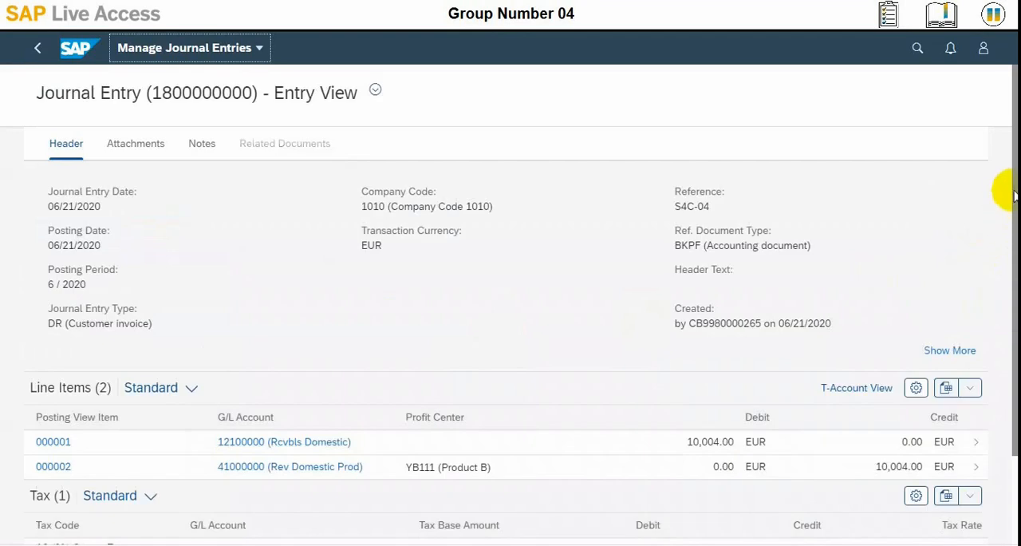
scroll(1003, 271, down, 2)
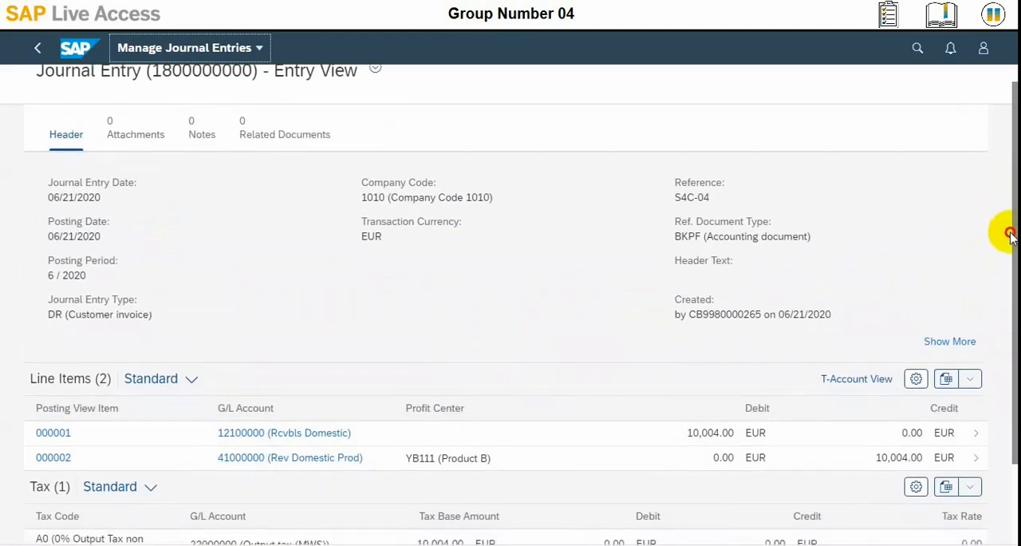
scroll(1004, 283, down, 1)
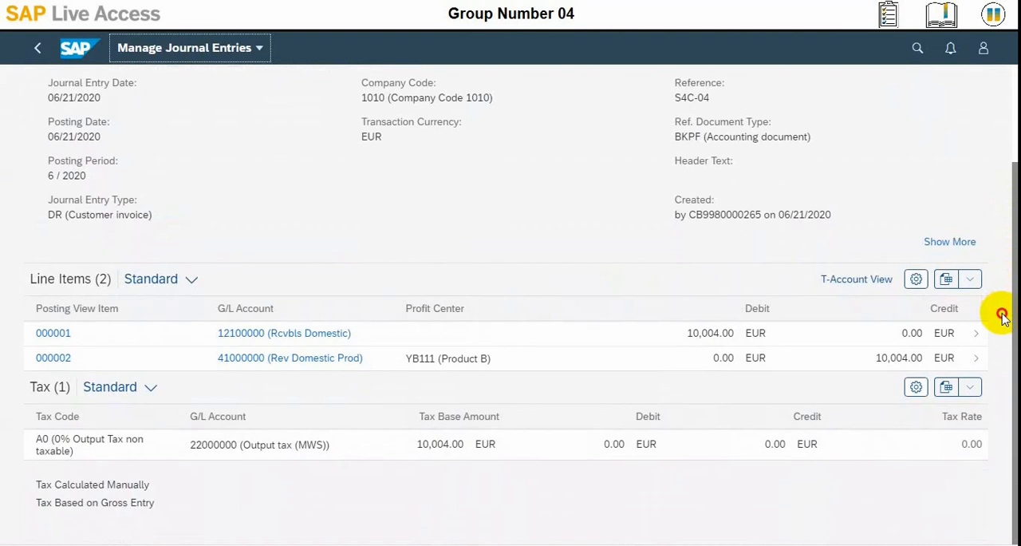
scroll(1009, 160, up, 3)
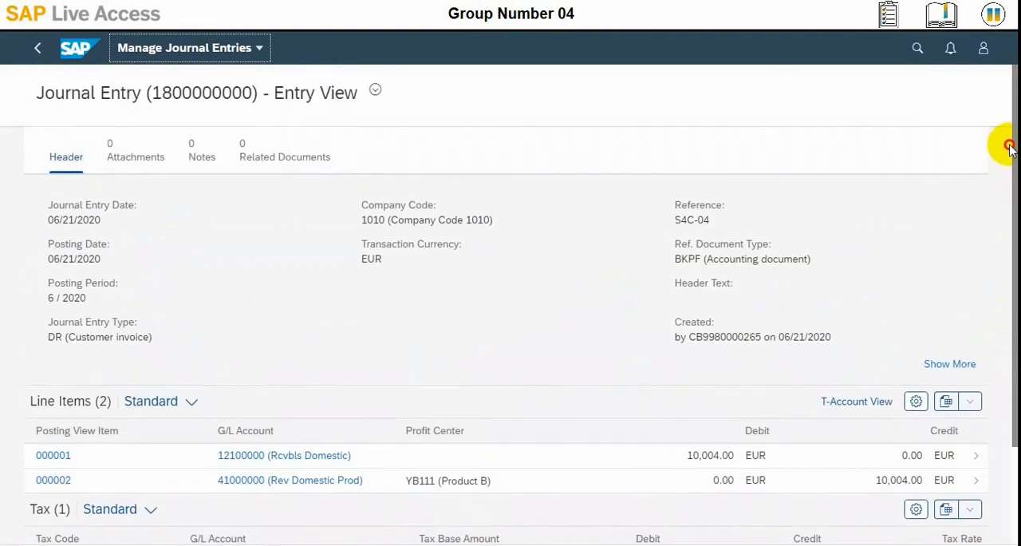
scroll(1010, 295, down, 3)
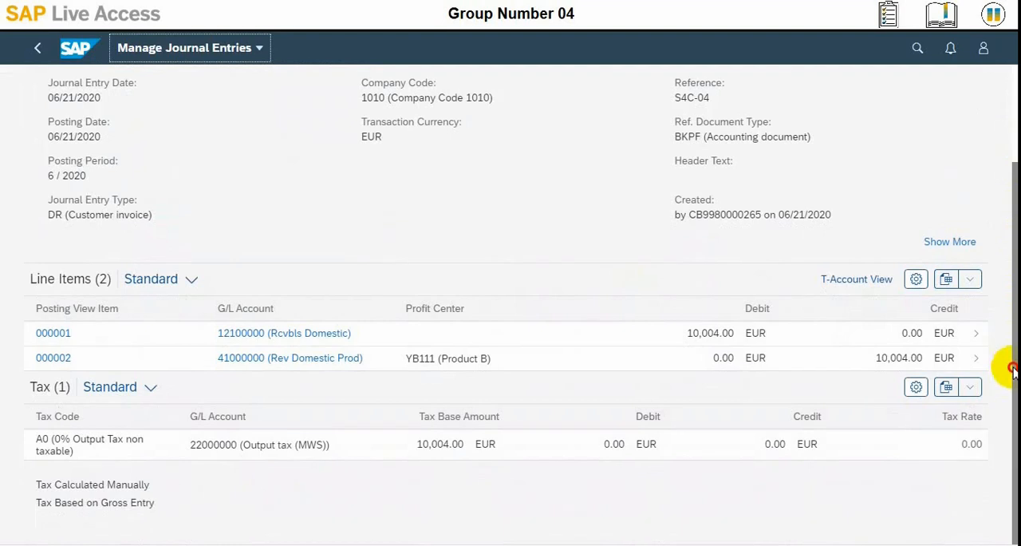
scroll(1005, 221, up, 3)
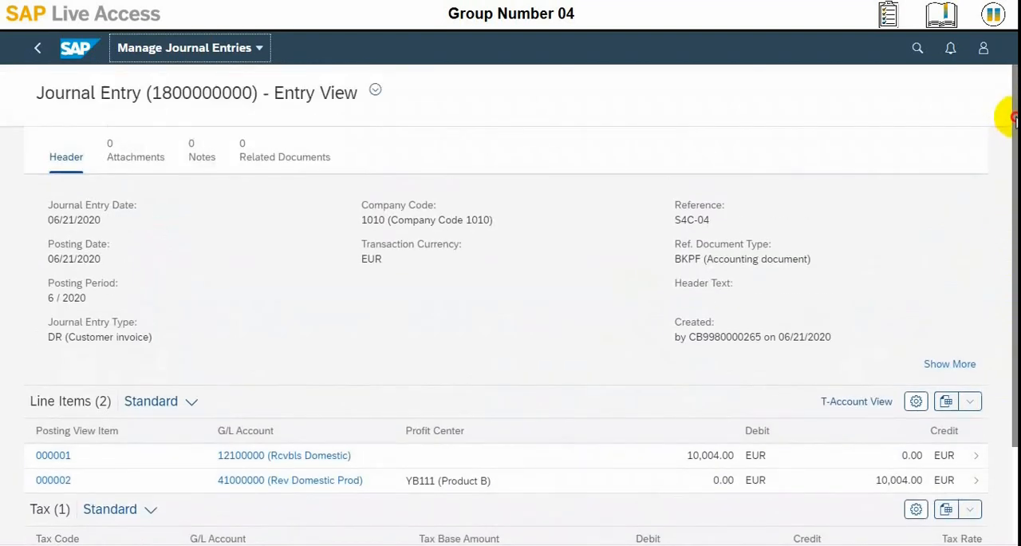
click(74, 47)
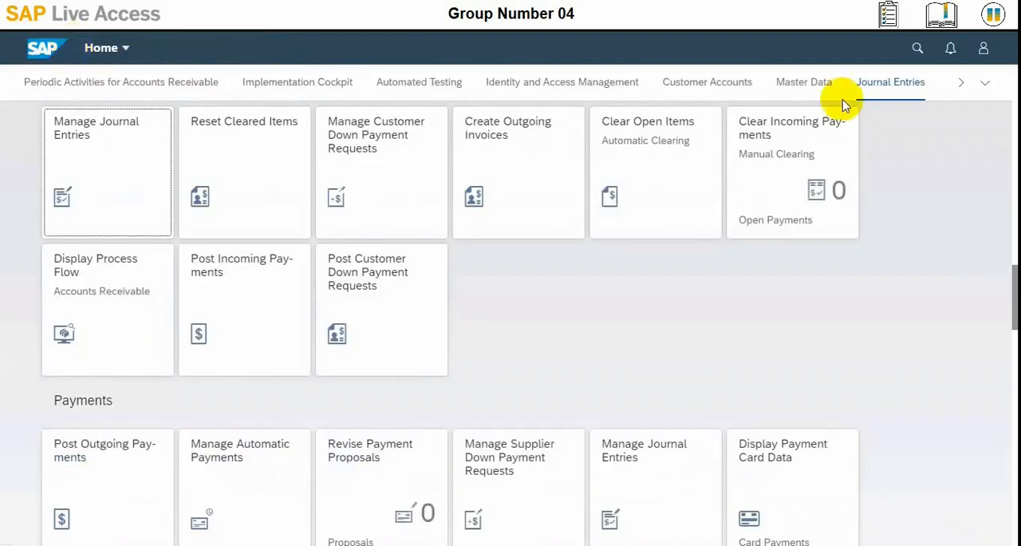